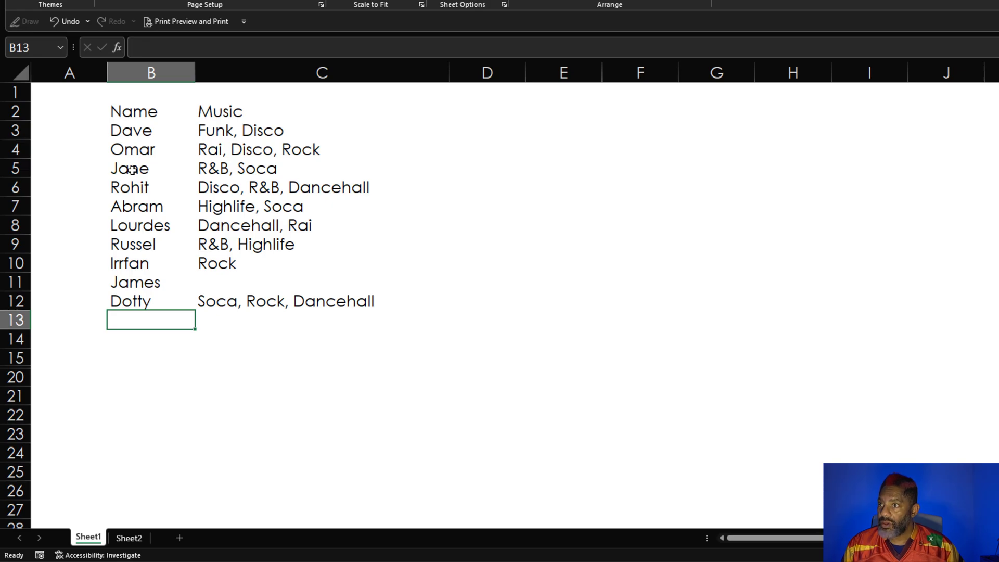
Send the Name and Music list to Power Query as Table1, treating the first row as headers.
{"action": "right_click", "coordinate": [132, 170]}
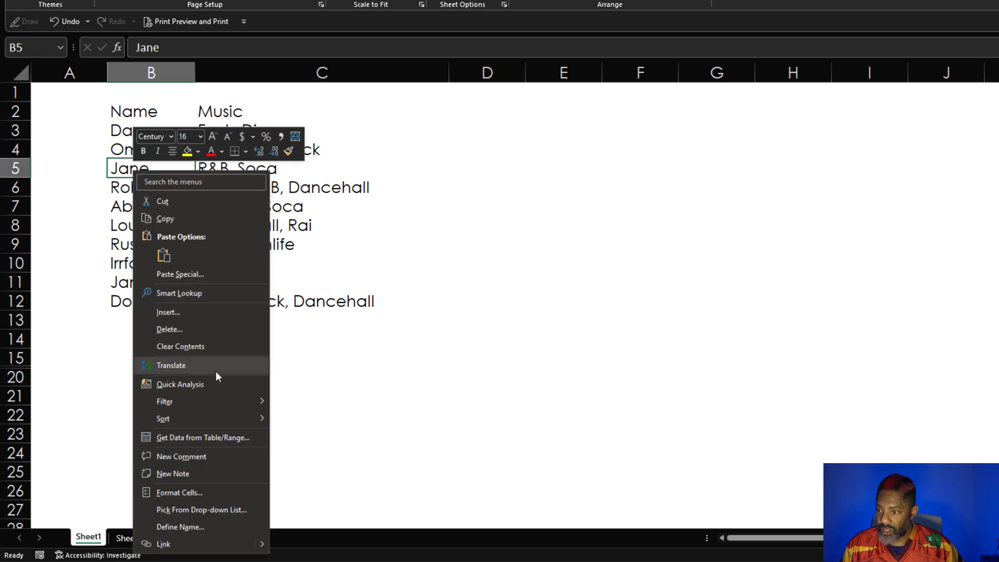
{"action": "left_click", "coordinate": [217, 437]}
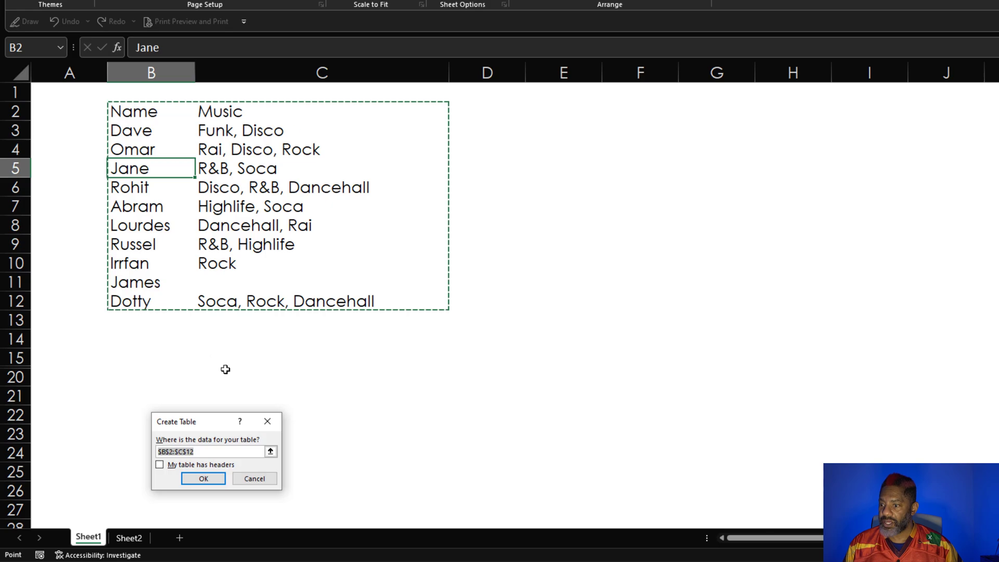
{"action": "left_click", "coordinate": [161, 465]}
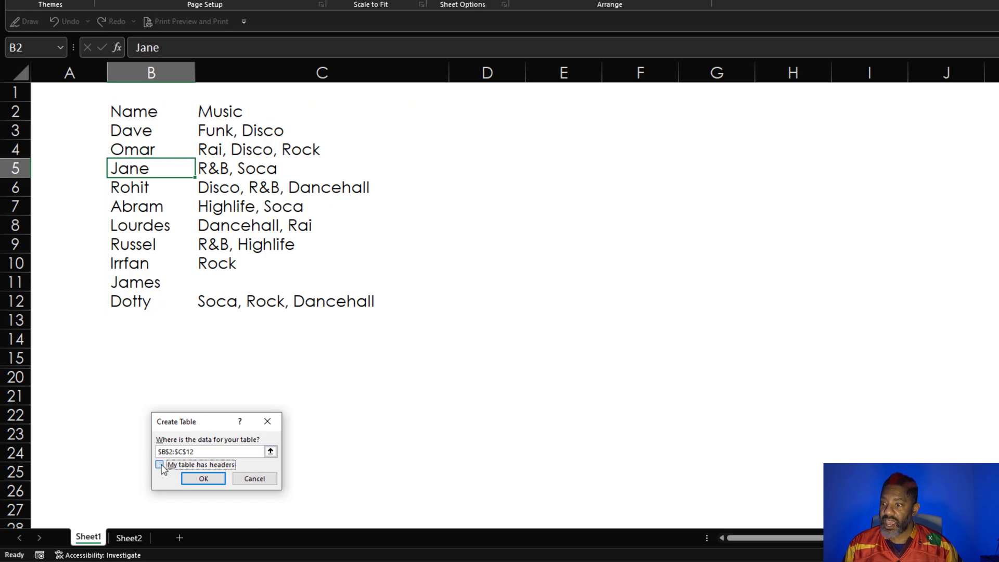
{"action": "left_click", "coordinate": [206, 479]}
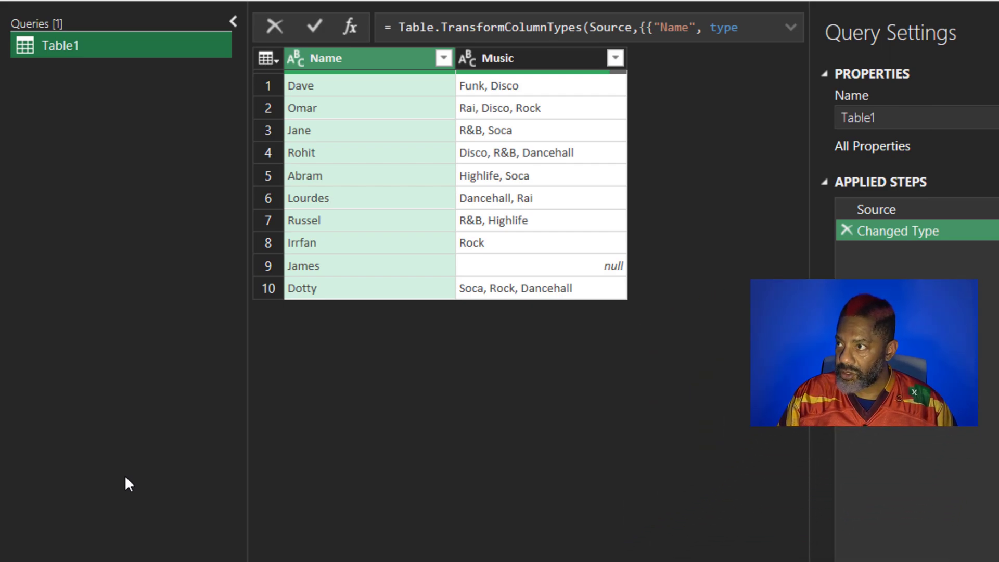
Remove all columns except Music.
{"action": "left_click", "coordinate": [541, 63]}
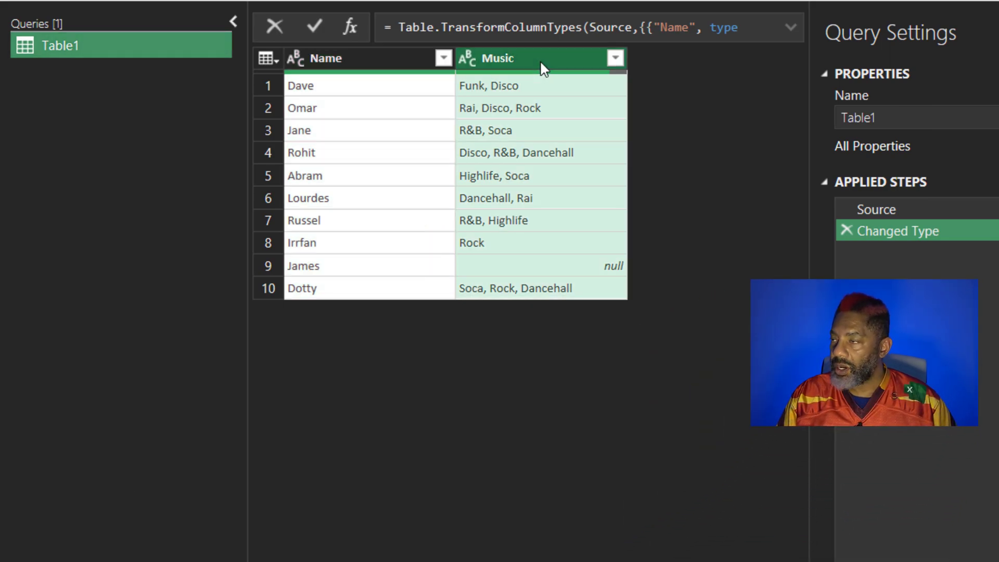
{"action": "right_click", "coordinate": [540, 63]}
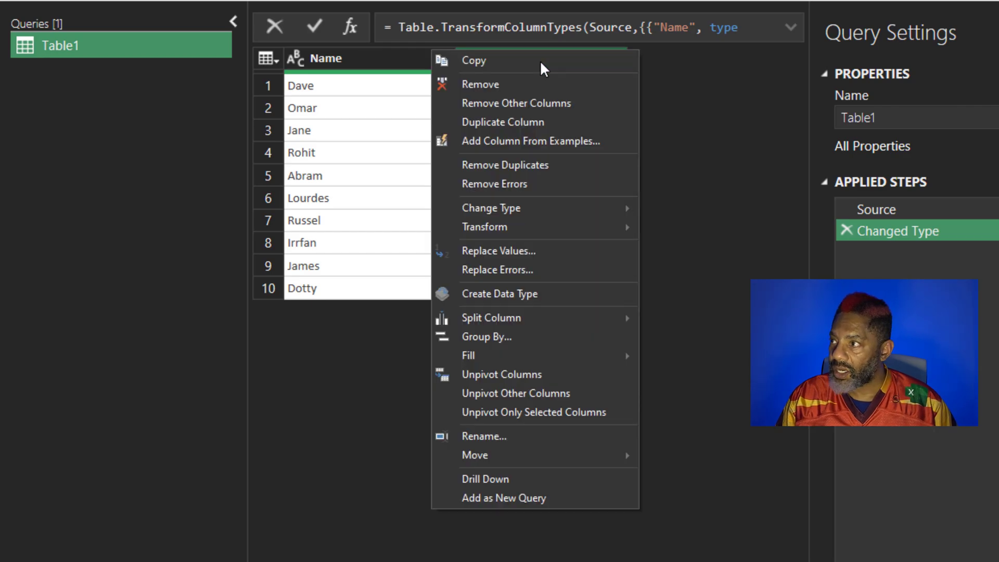
{"action": "left_click", "coordinate": [490, 104]}
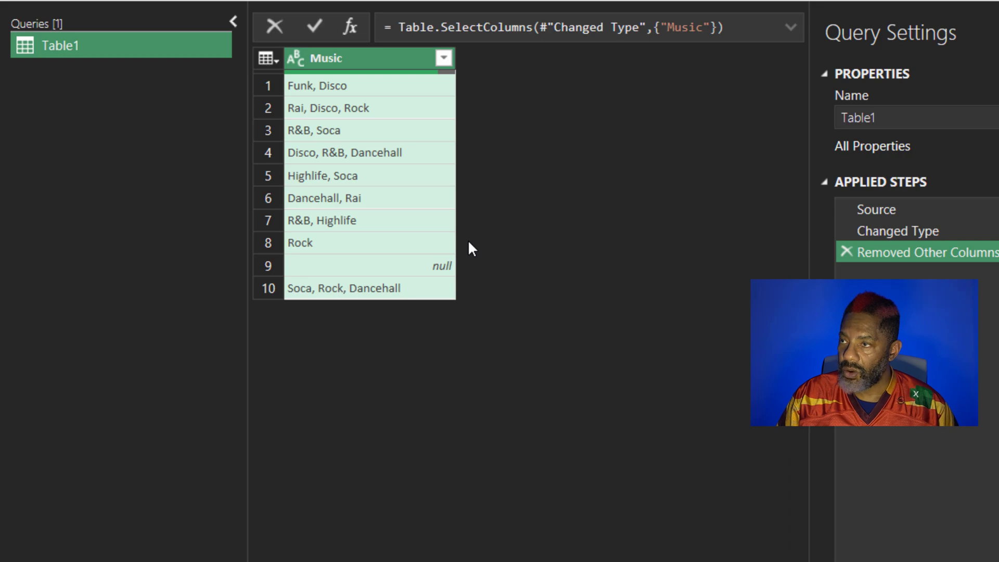
Filter out the (null) row from the Music column.
{"action": "left_click", "coordinate": [443, 57]}
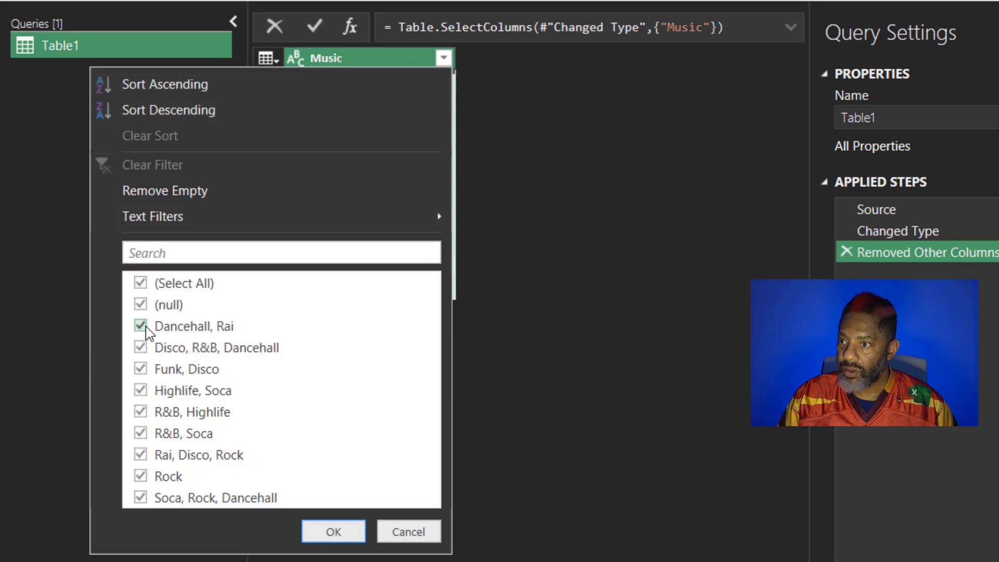
{"action": "left_click", "coordinate": [139, 307]}
{"action": "left_click", "coordinate": [312, 533]}
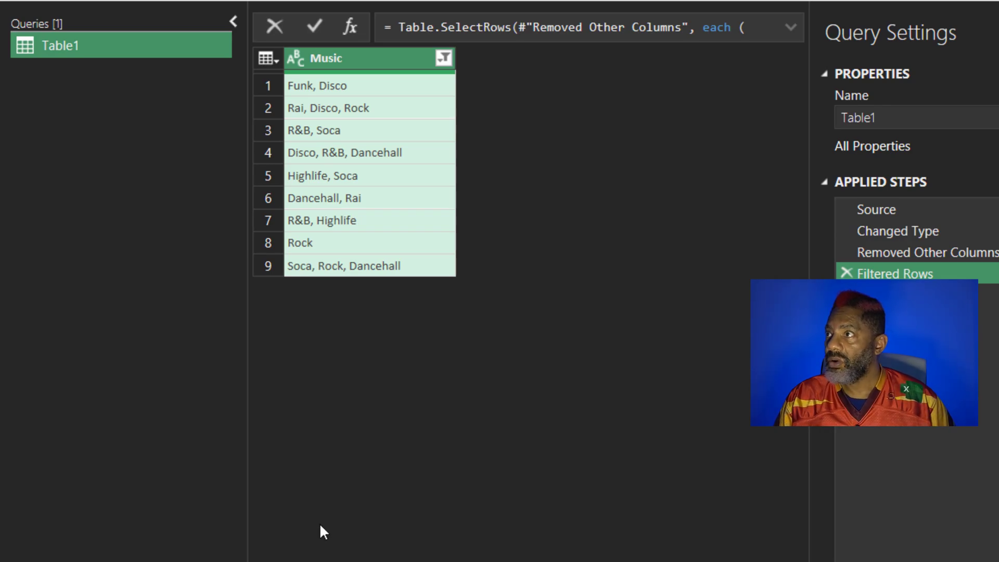
{"action": "right_click", "coordinate": [377, 54]}
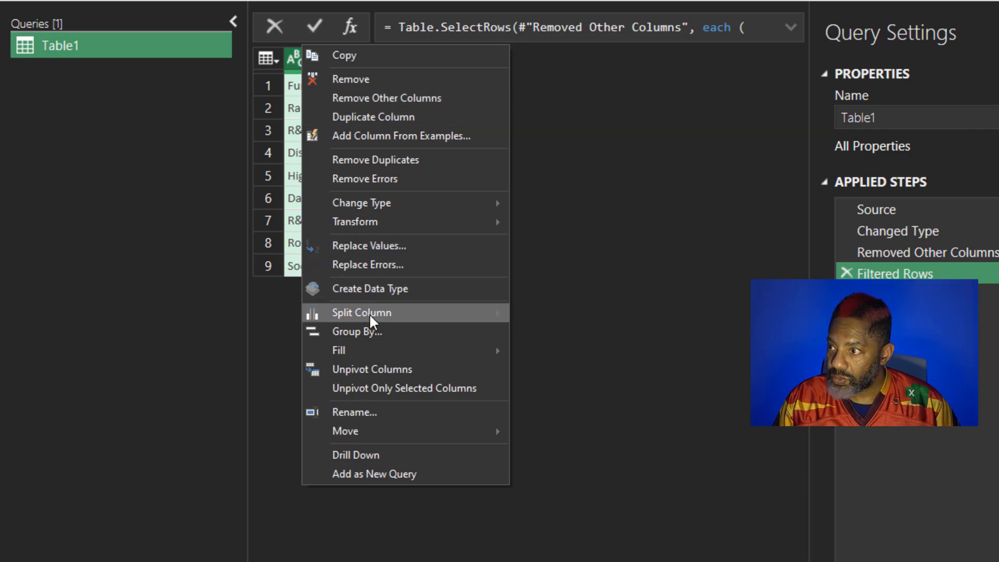
Split the Music column by a custom comma delimiter into rows.
{"action": "mouse_move", "coordinate": [387, 310]}
{"action": "left_click", "coordinate": [566, 317]}
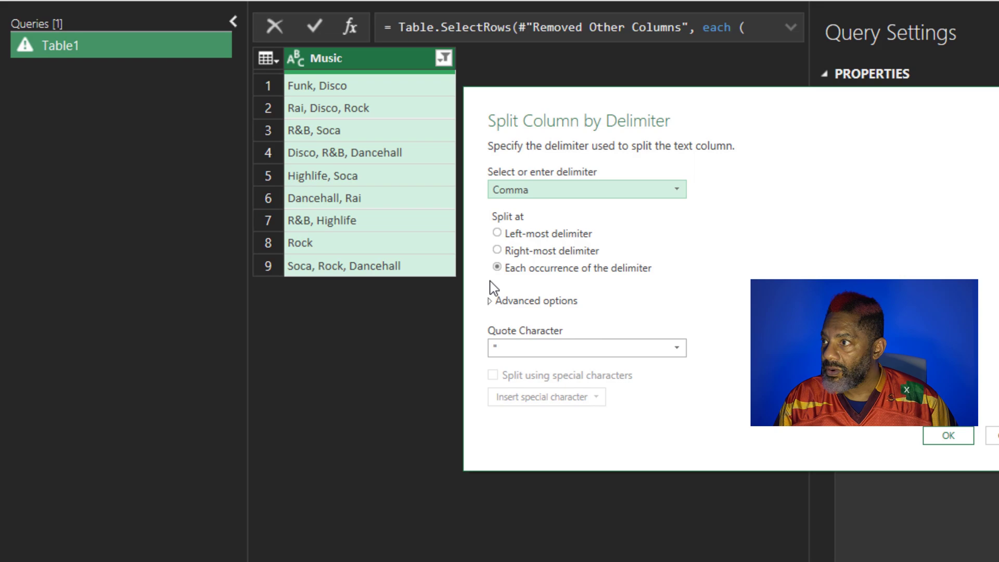
{"action": "left_click", "coordinate": [517, 192]}
{"action": "left_click", "coordinate": [513, 313]}
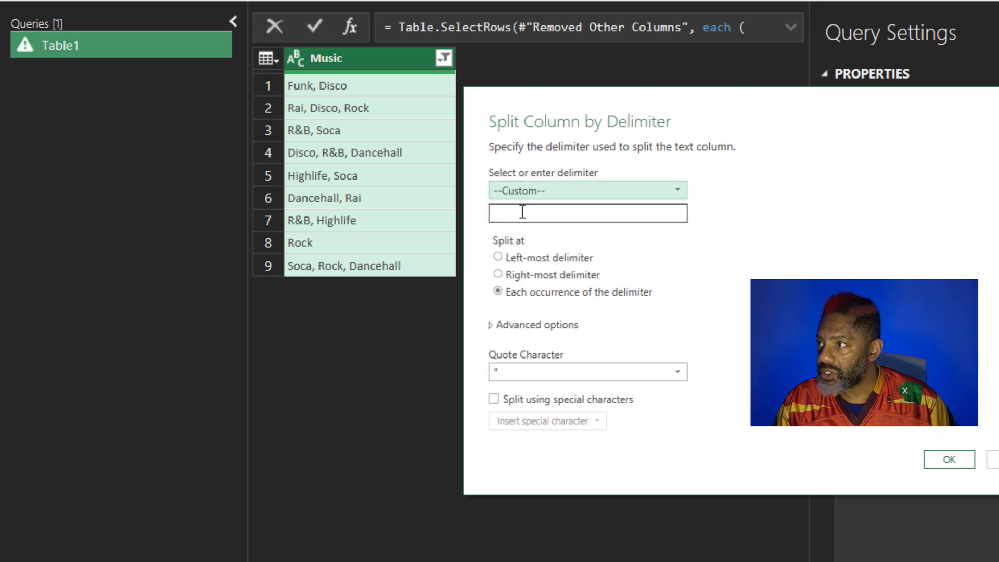
{"action": "left_click", "coordinate": [529, 193]}
{"action": "left_click", "coordinate": [578, 190]}
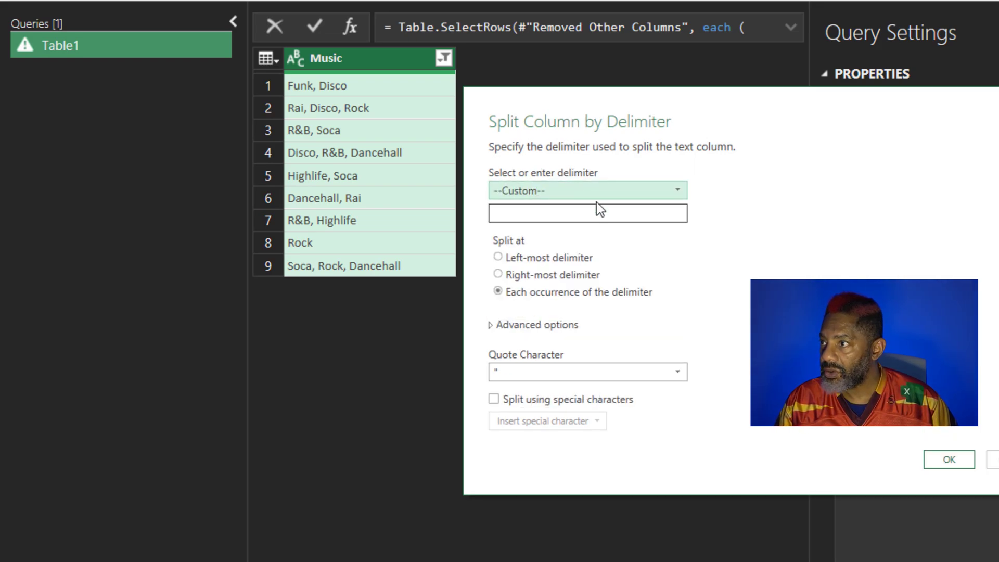
{"action": "left_click", "coordinate": [596, 211]}
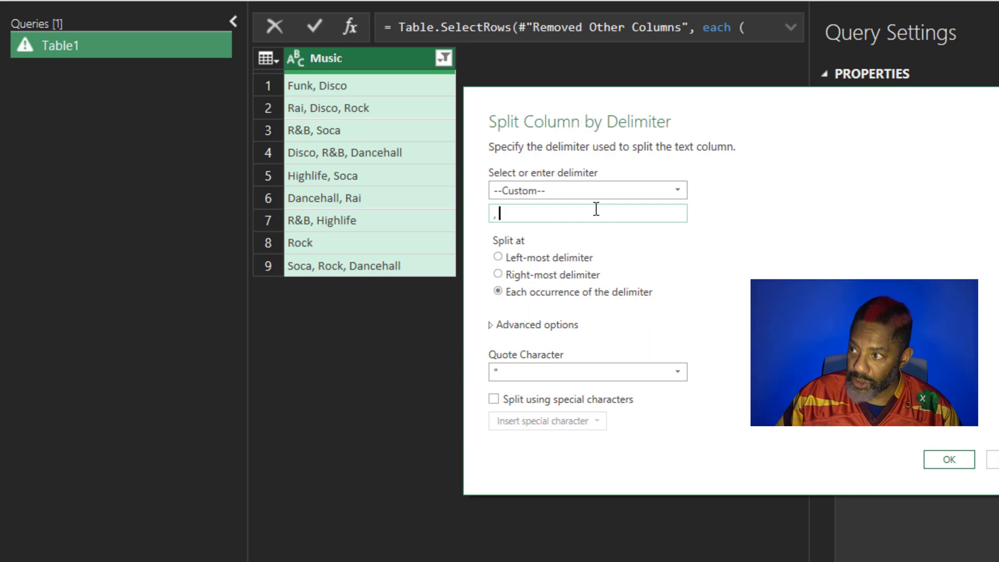
{"action": "left_click", "coordinate": [537, 327]}
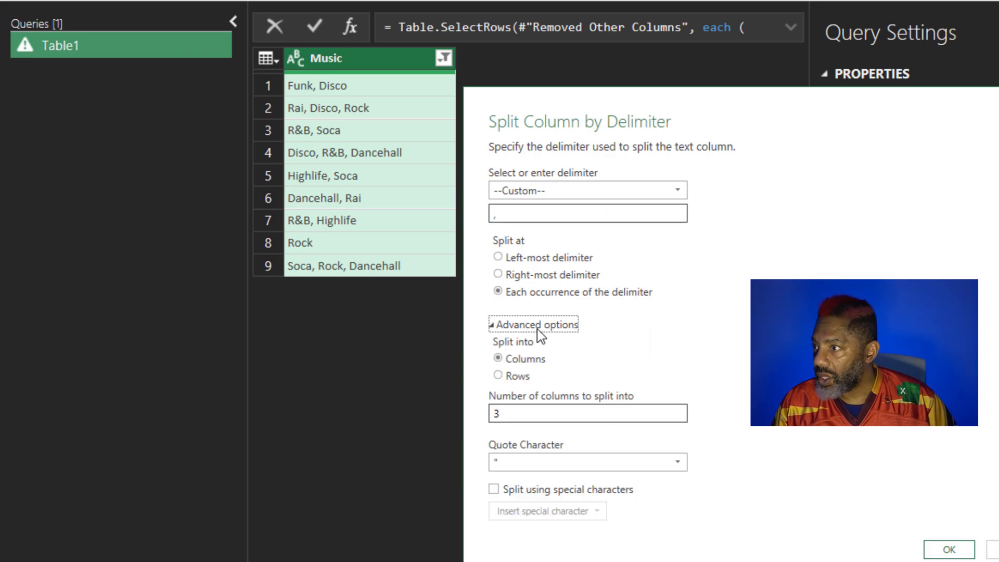
{"action": "left_click", "coordinate": [513, 376]}
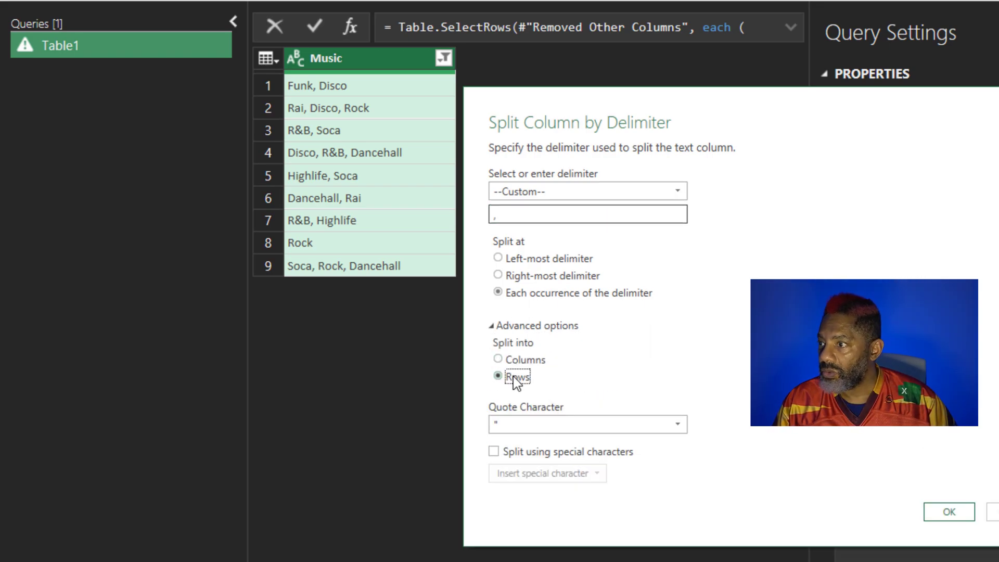
{"action": "left_click", "coordinate": [951, 513]}
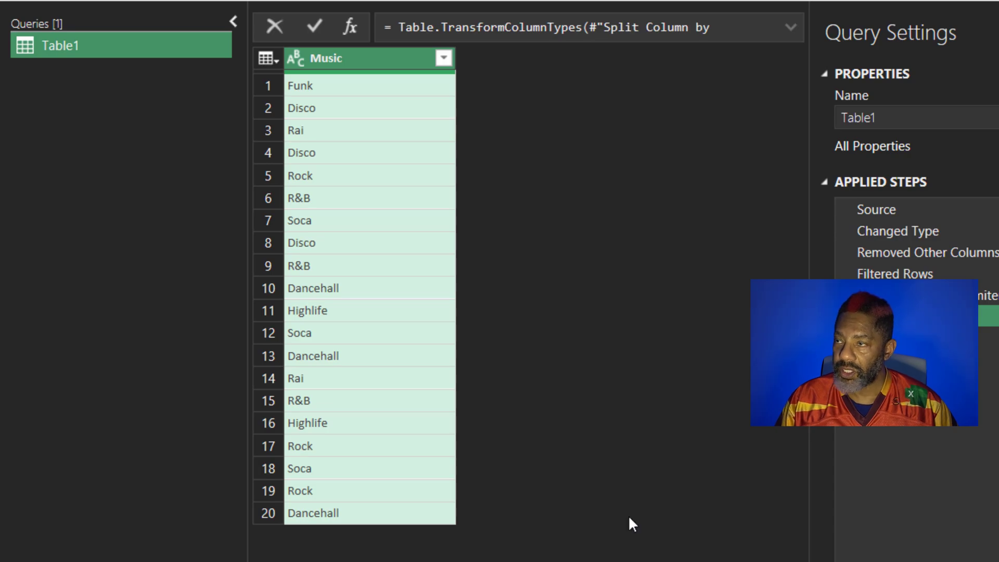
Remove duplicate genres, rename the query to Music, and load it into the workbook.
{"action": "right_click", "coordinate": [370, 58]}
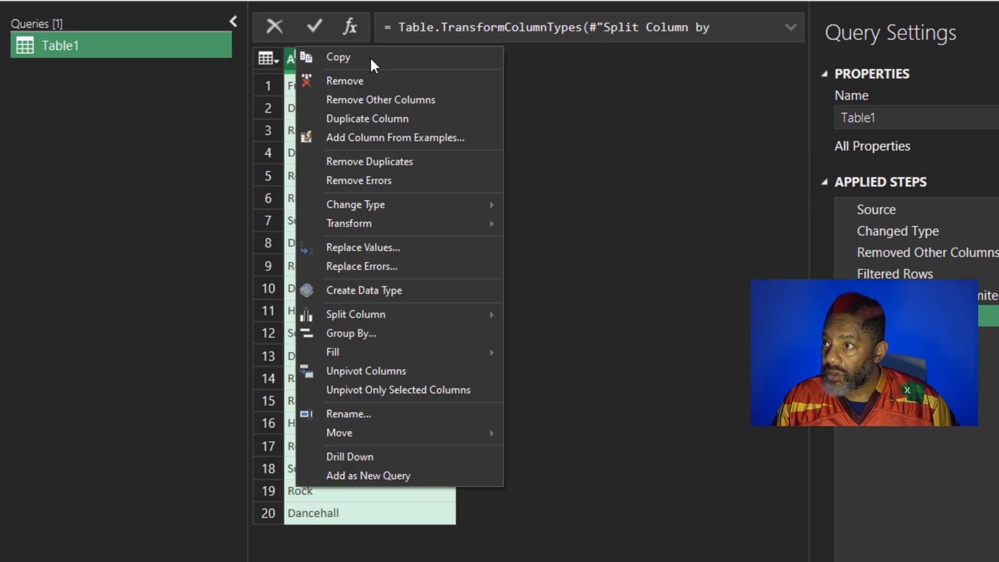
{"action": "left_click", "coordinate": [370, 161]}
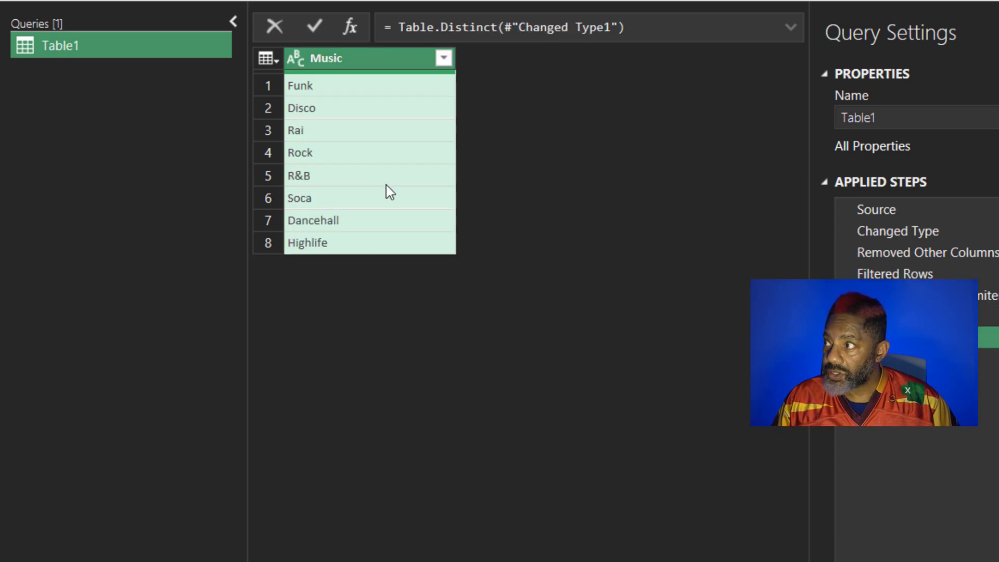
{"action": "left_click", "coordinate": [857, 117]}
{"action": "double_click", "coordinate": [857, 118]}
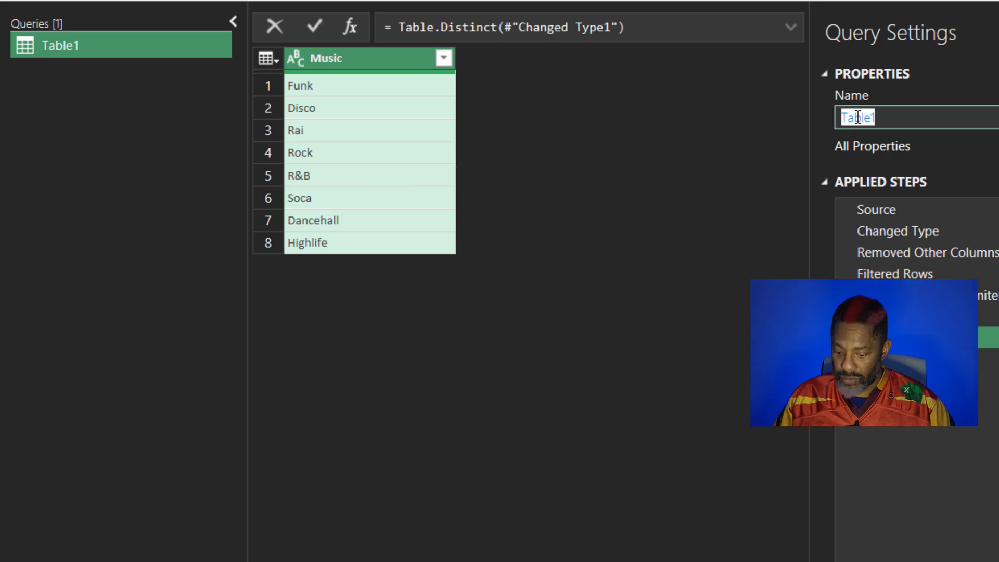
{"action": "type", "text": "Music"}
{"action": "key", "text": "Return"}
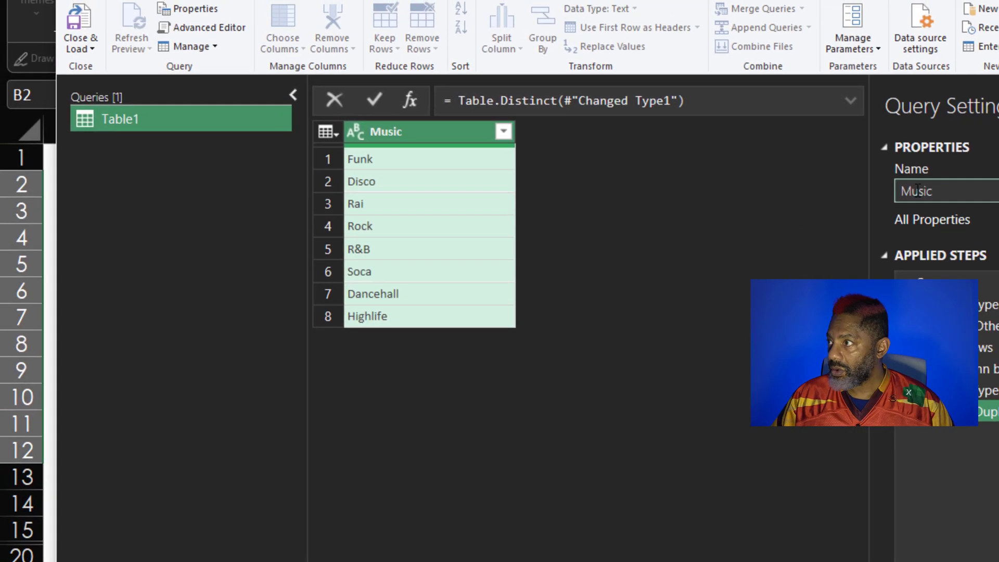
{"action": "left_click", "coordinate": [78, 21]}
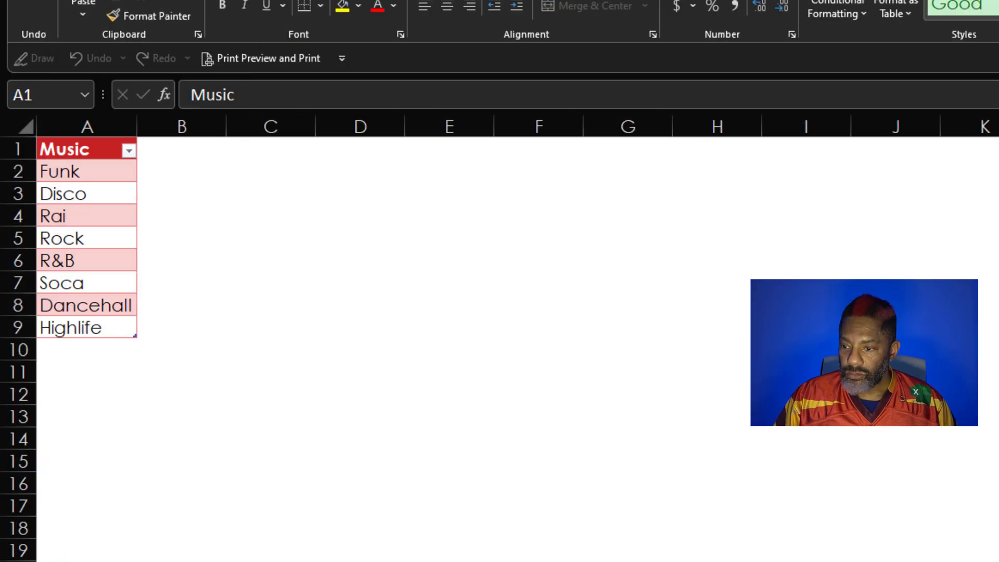
{"action": "key", "text": "ctrl+Page_Down"}
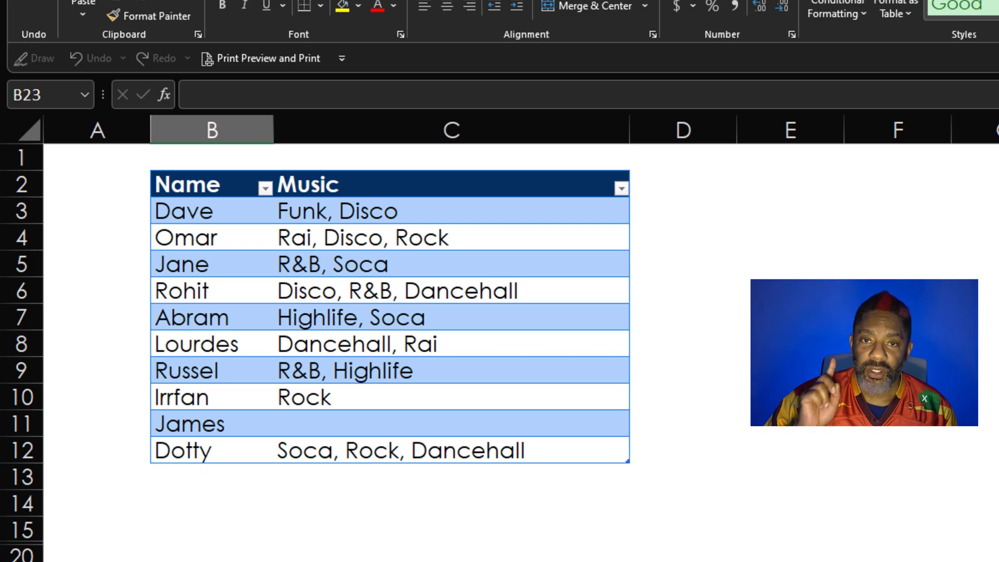
Bring the Name/Music table into Power Query again from Table/Range.
{"action": "left_click", "coordinate": [200, 241]}
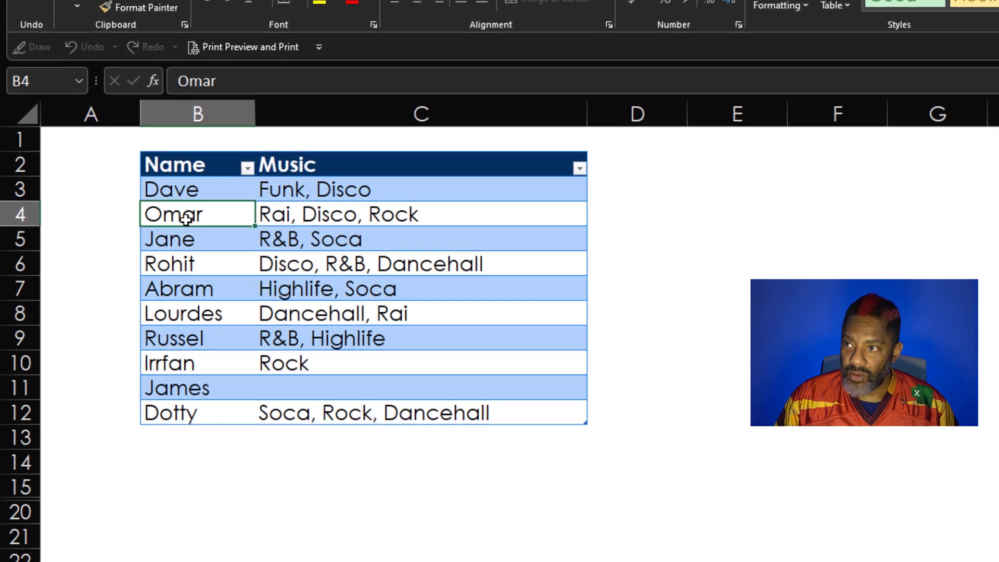
{"action": "right_click", "coordinate": [201, 244]}
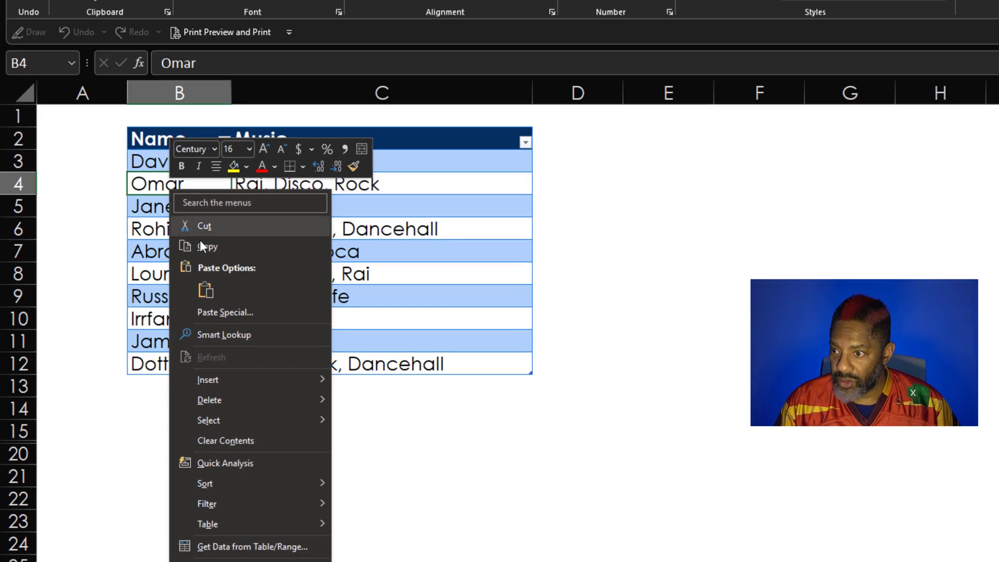
{"action": "left_click", "coordinate": [232, 547]}
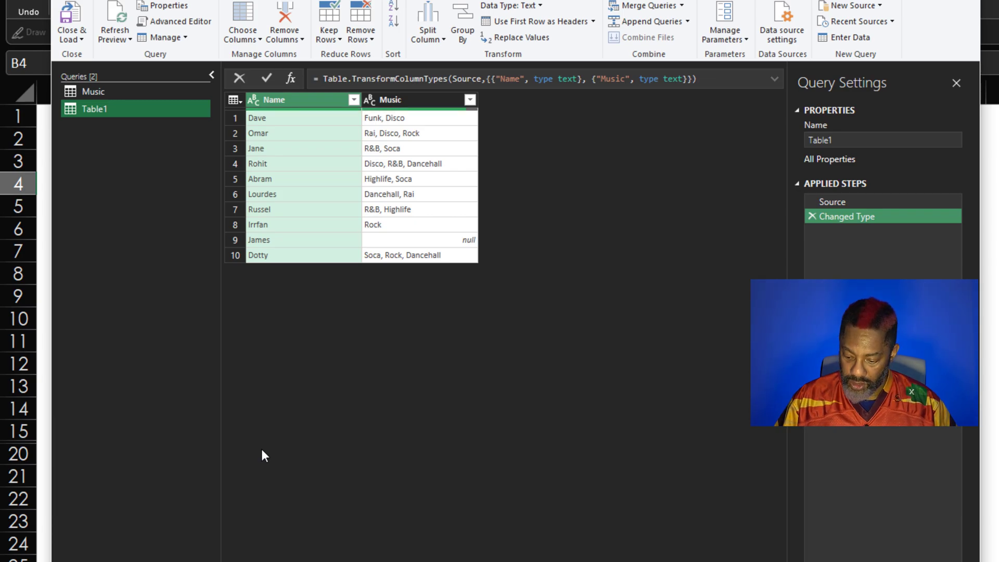
{"action": "key", "text": "ctrl+shift+plus"}
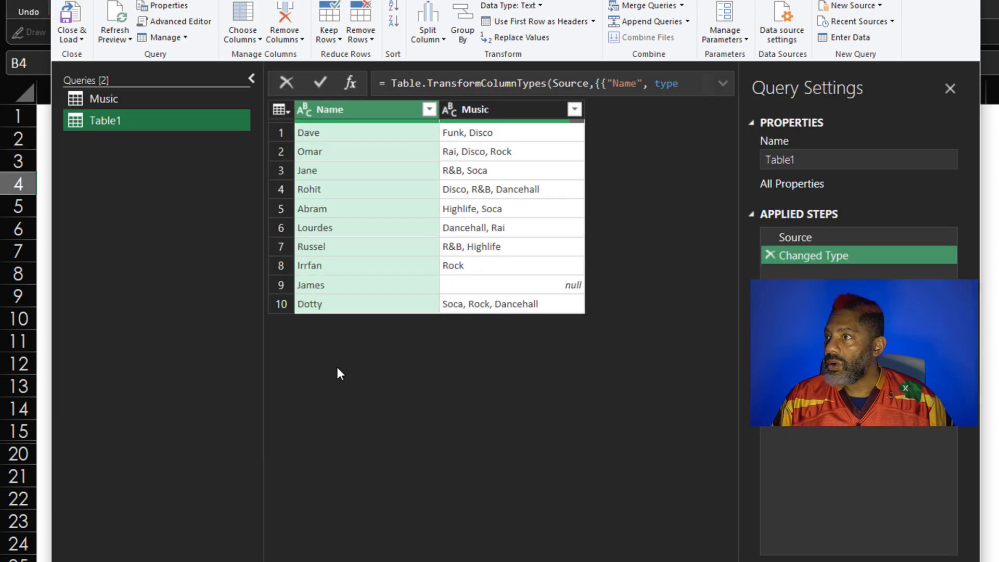
Remove the Music column so only Name remains.
{"action": "left_click", "coordinate": [497, 106]}
{"action": "right_click", "coordinate": [496, 106]}
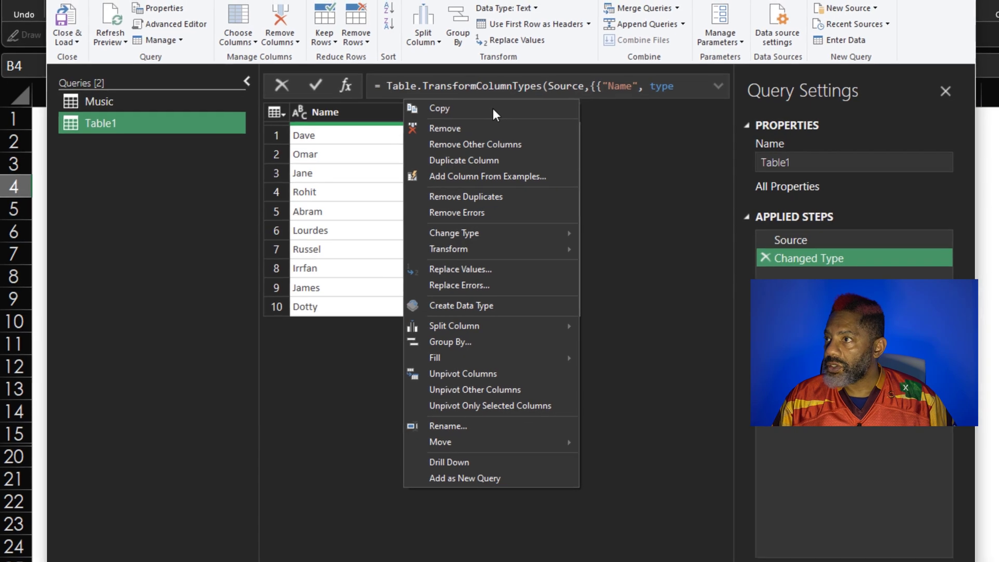
{"action": "left_click", "coordinate": [453, 128]}
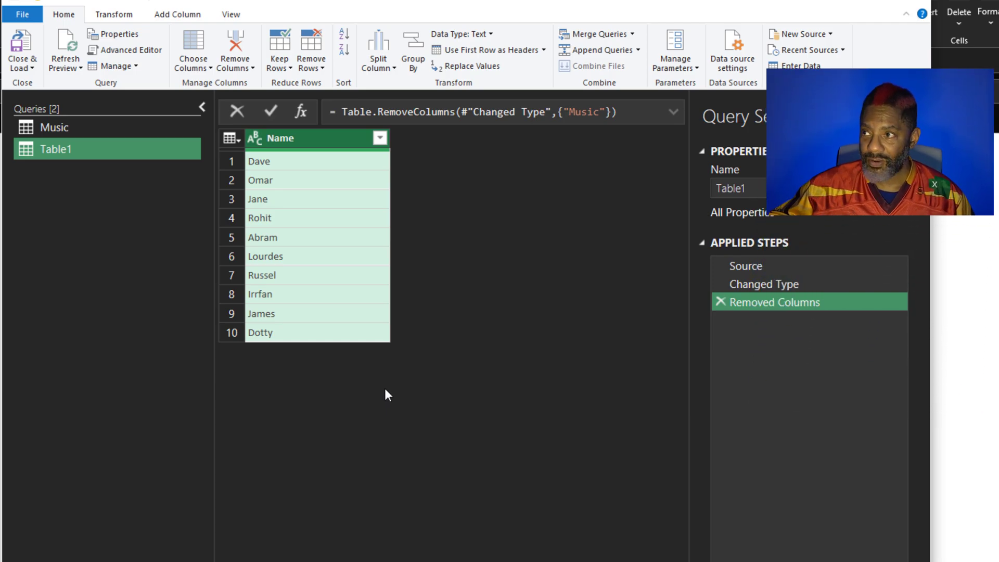
Add a Custom column with the formula =Music.
{"action": "left_click", "coordinate": [180, 16]}
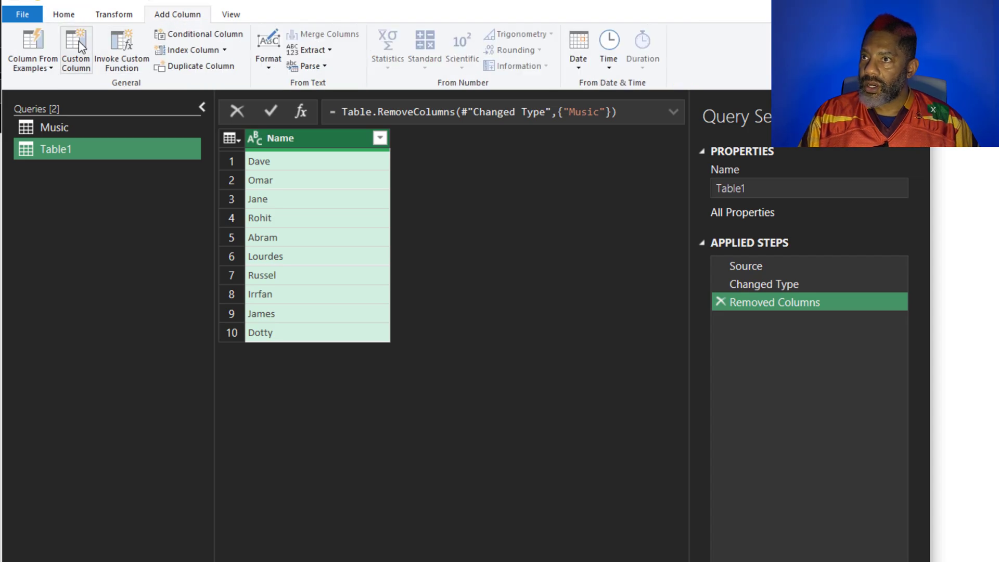
{"action": "left_click", "coordinate": [76, 58]}
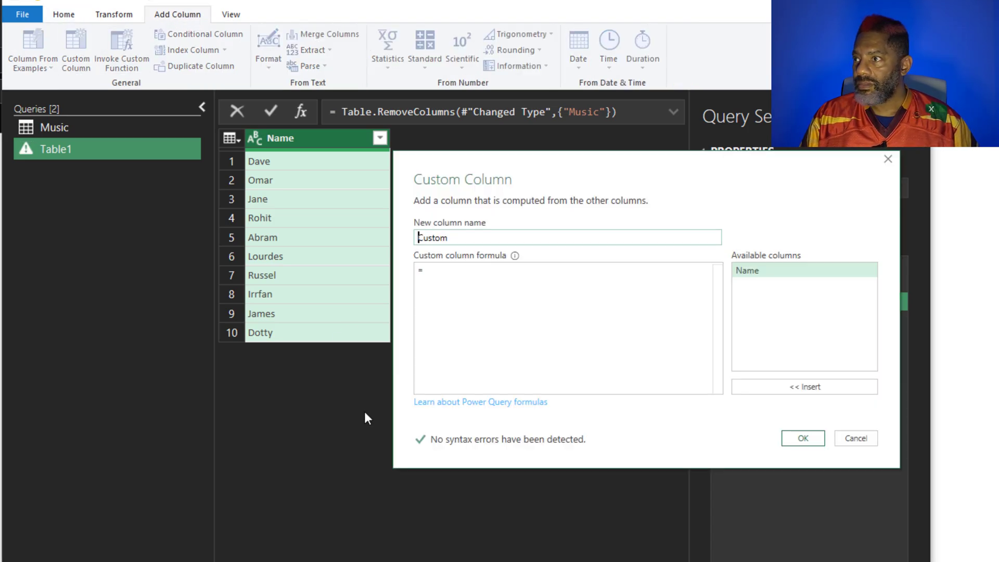
{"action": "left_click", "coordinate": [458, 271]}
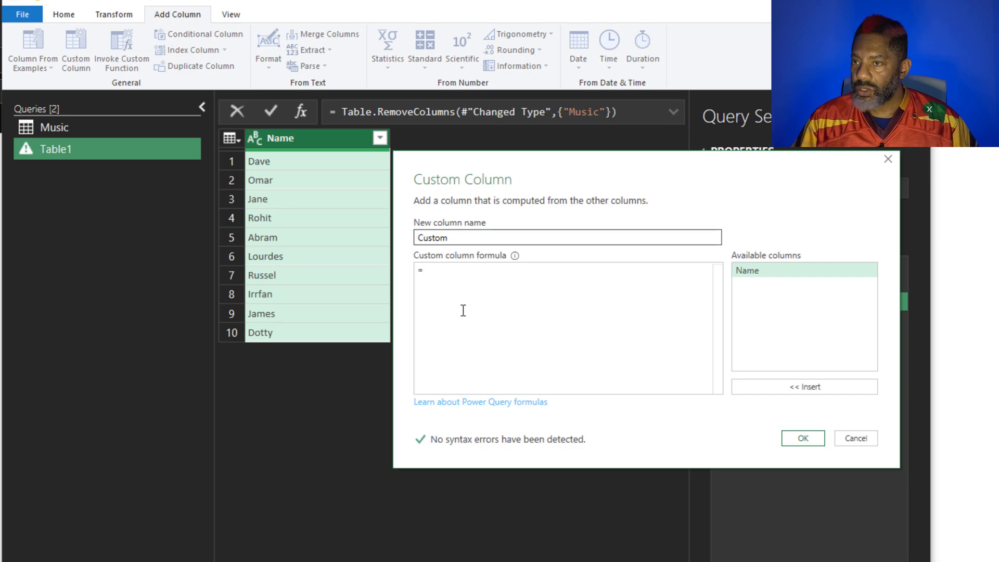
{"action": "type", "text": "Music"}
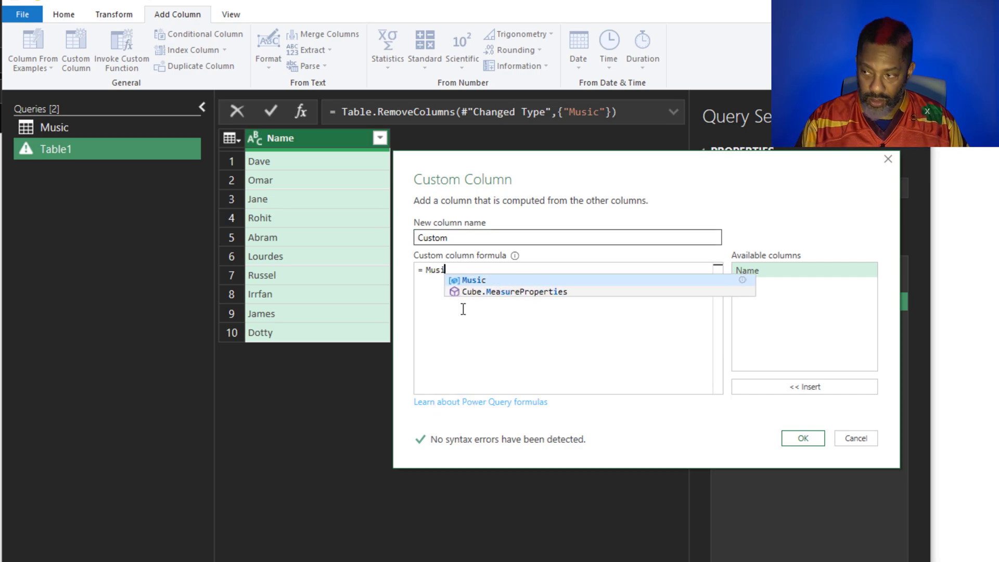
{"action": "left_click", "coordinate": [479, 281]}
{"action": "left_click", "coordinate": [803, 438]}
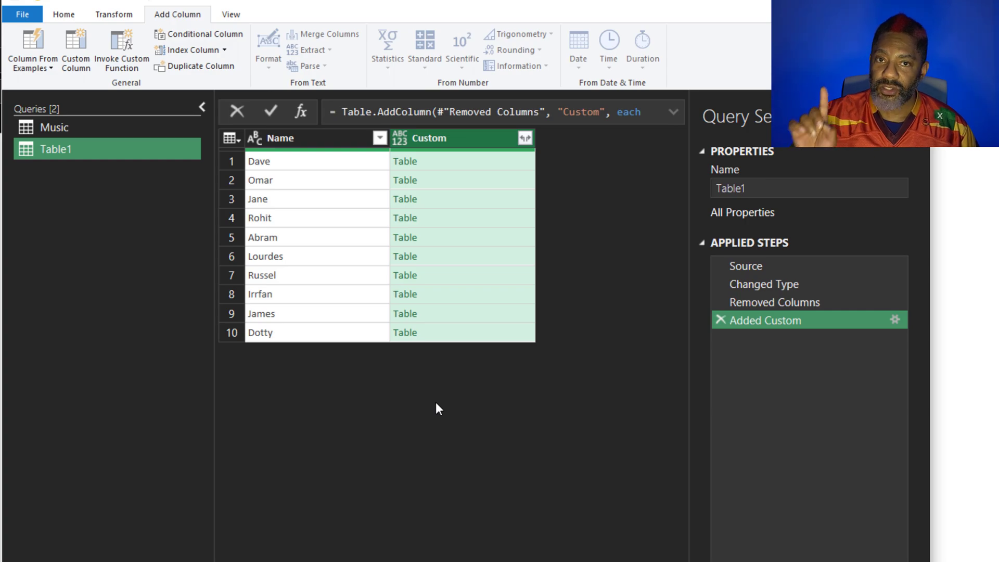
Expand the Custom column into a Music column without the original-name prefix.
{"action": "left_click", "coordinate": [524, 138]}
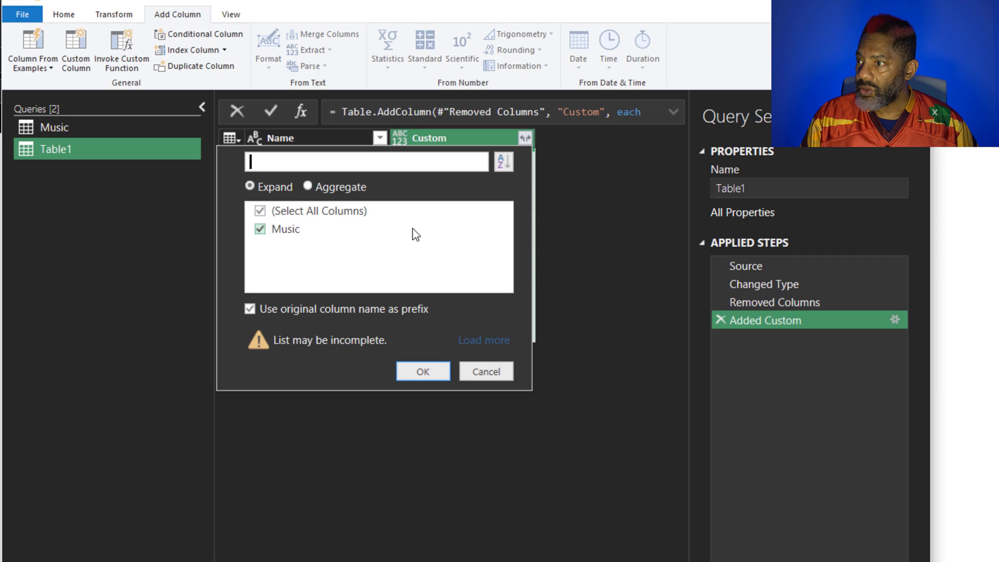
{"action": "left_click", "coordinate": [352, 308]}
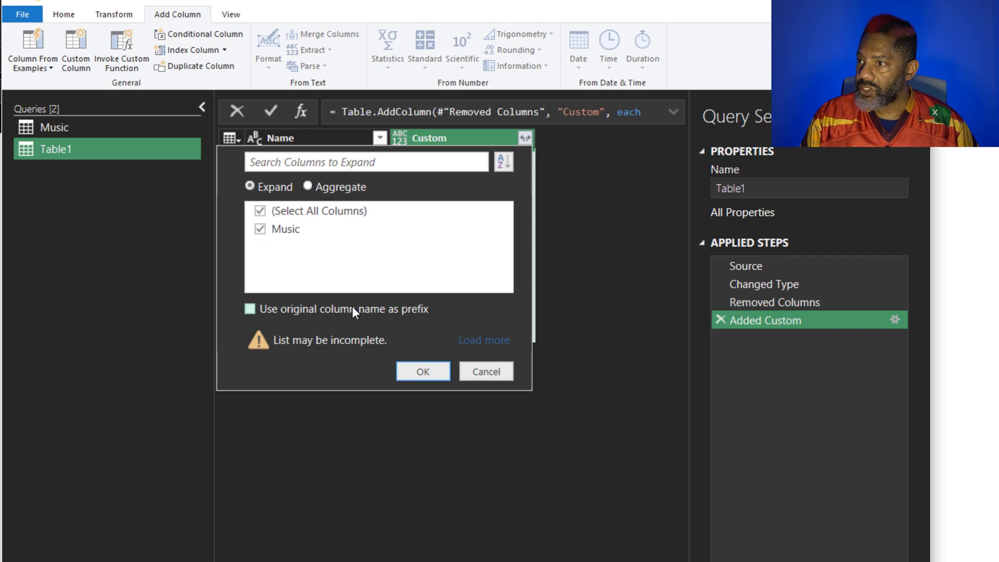
{"action": "left_click", "coordinate": [420, 370]}
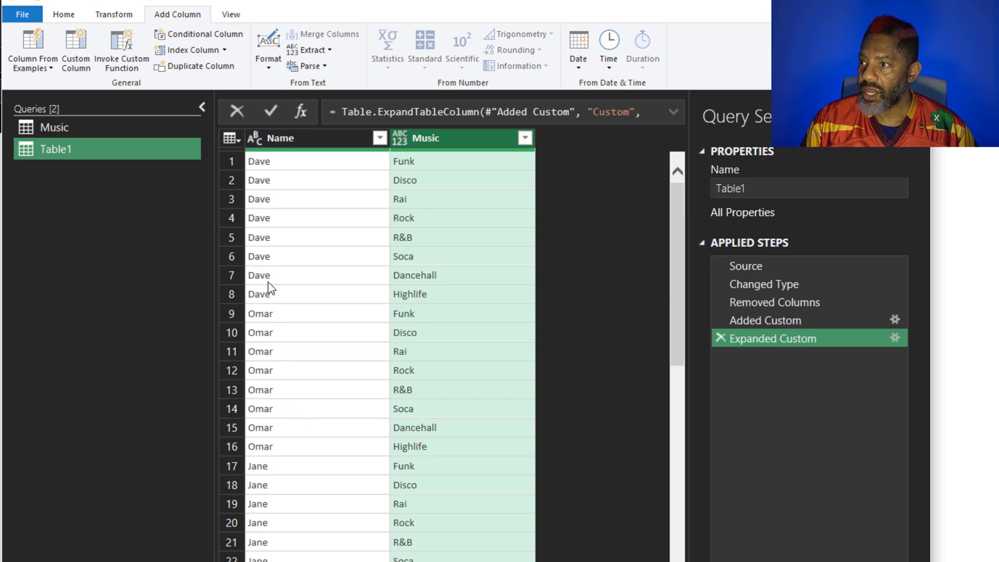
{"action": "scroll", "coordinate": [429, 489], "scroll_direction": "down", "scroll_amount": 9}
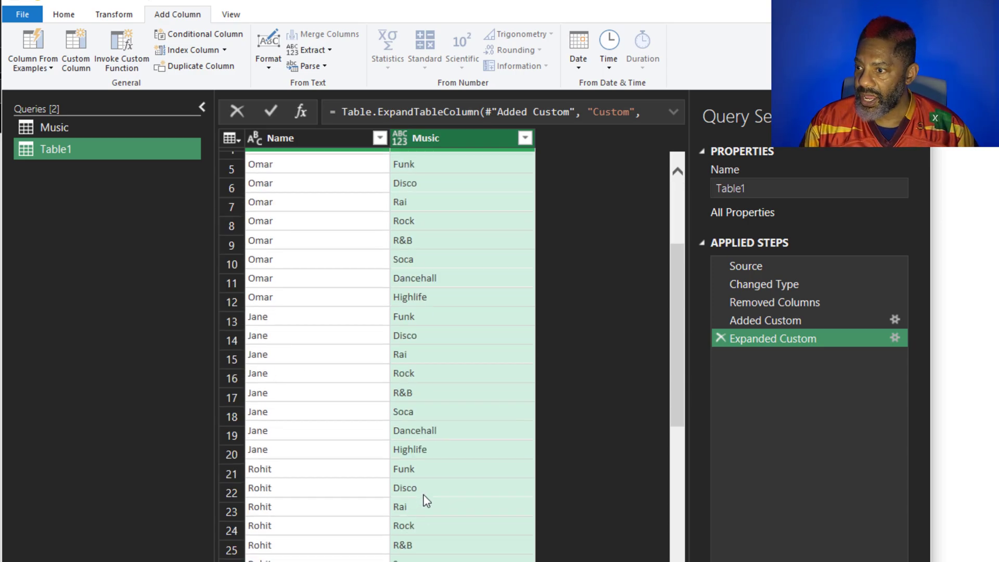
{"action": "scroll", "coordinate": [429, 489], "scroll_direction": "down", "scroll_amount": 8}
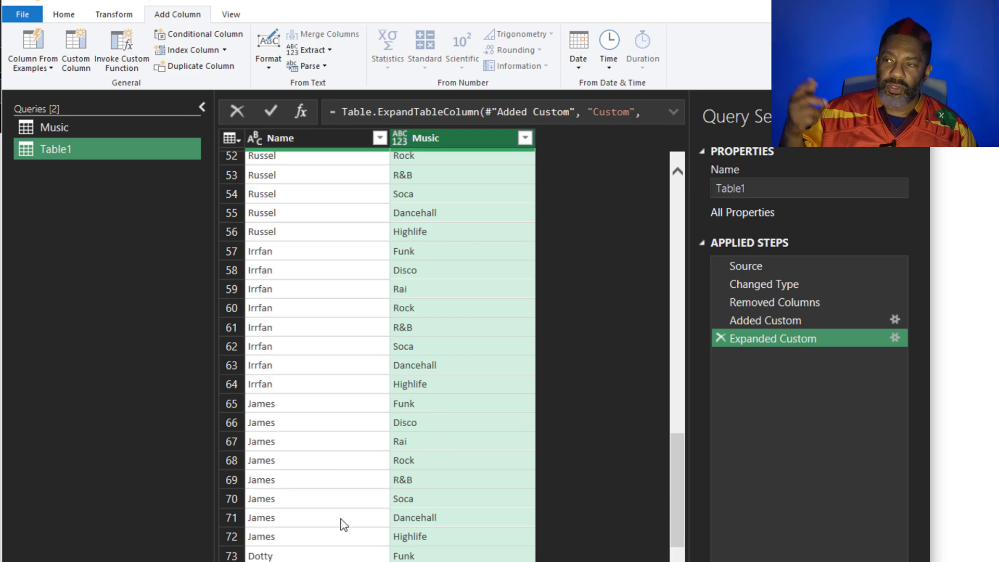
Rename the query to Names.
{"action": "double_click", "coordinate": [739, 190]}
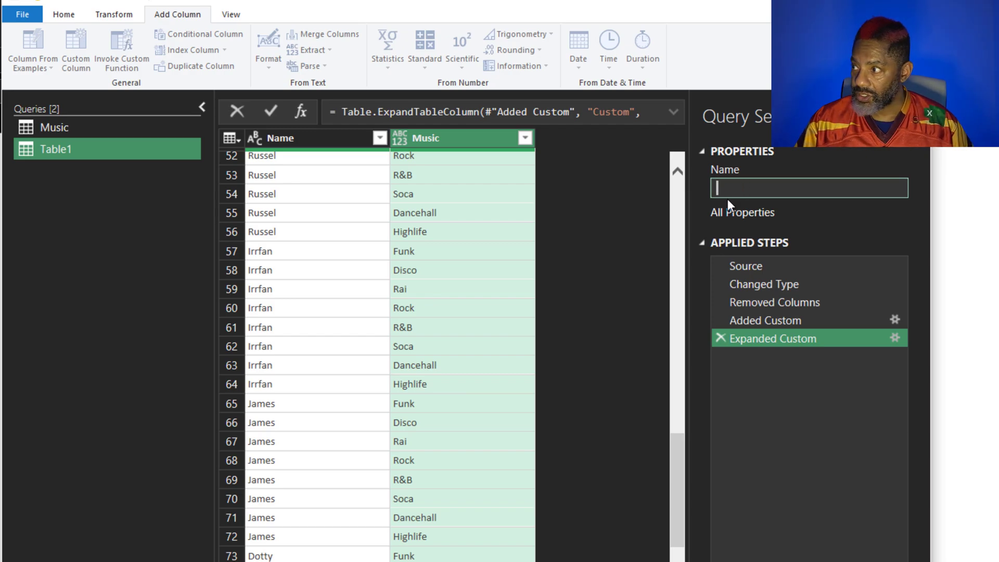
{"action": "type", "text": "Names"}
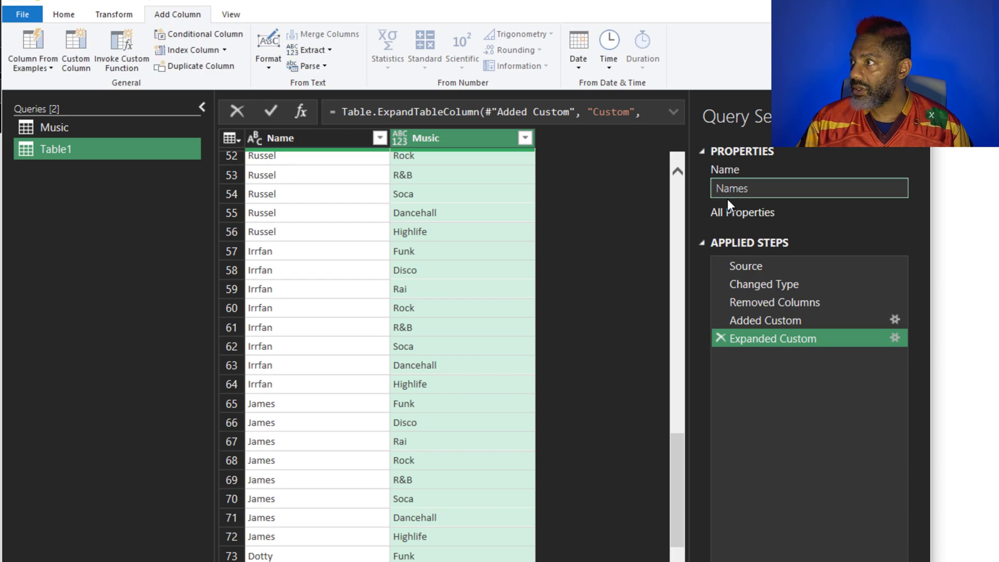
{"action": "key", "text": "Return"}
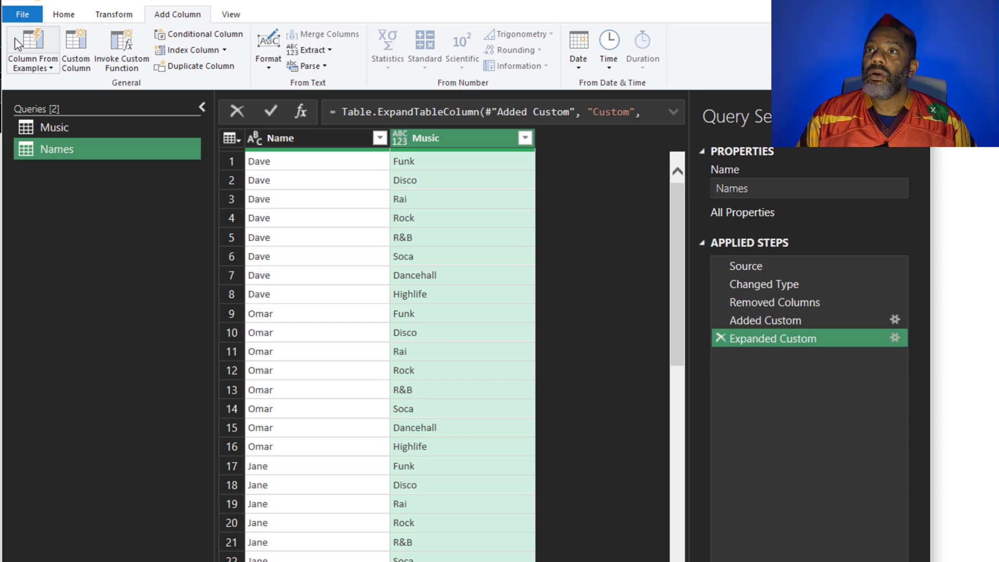
Close & Load Names to a worksheet, then open the comma-separated genres table in Power Query.
{"action": "left_click", "coordinate": [23, 14]}
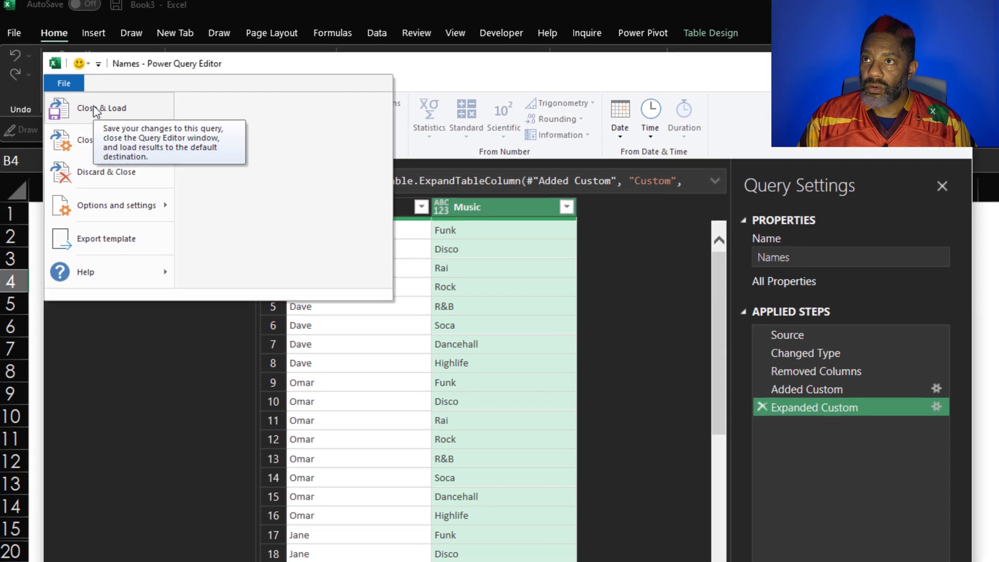
{"action": "left_click", "coordinate": [60, 47]}
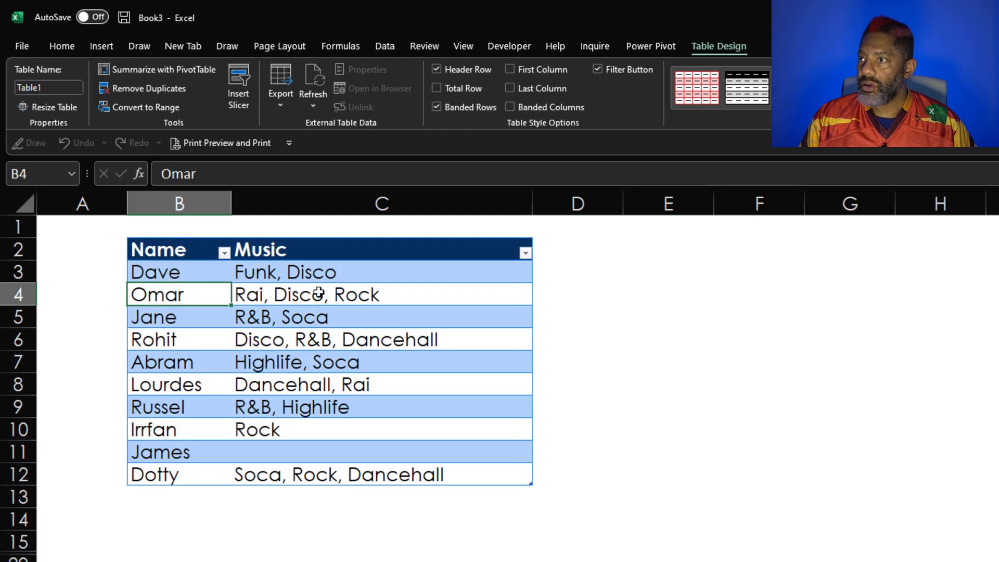
{"action": "right_click", "coordinate": [318, 293]}
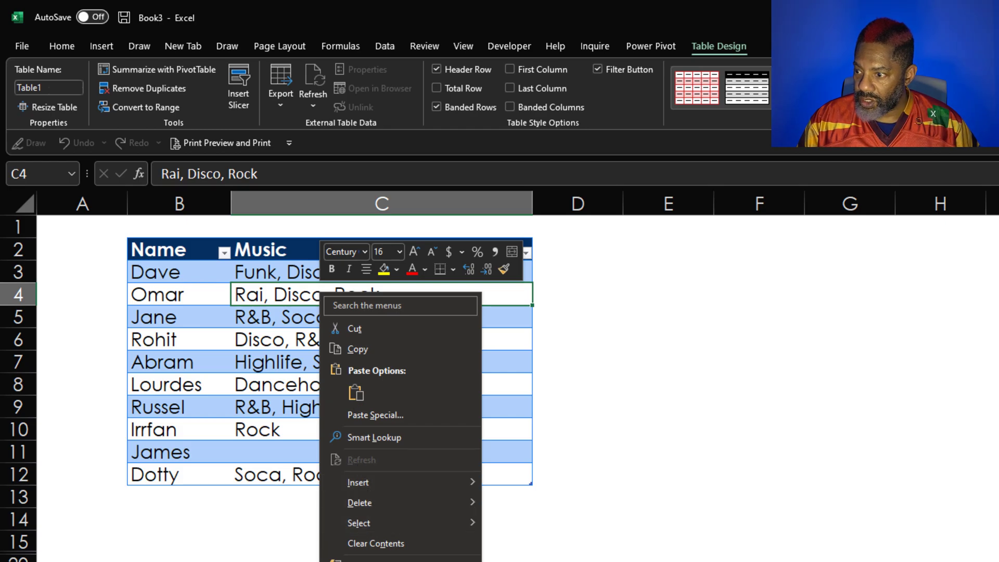
{"action": "left_click", "coordinate": [365, 560]}
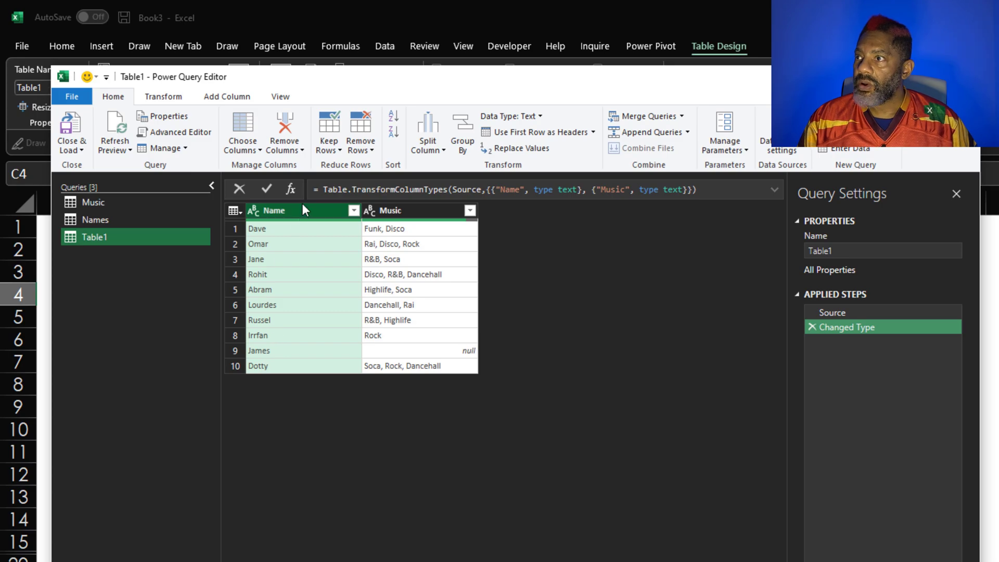
{"action": "key", "text": "ctrl+plus"}
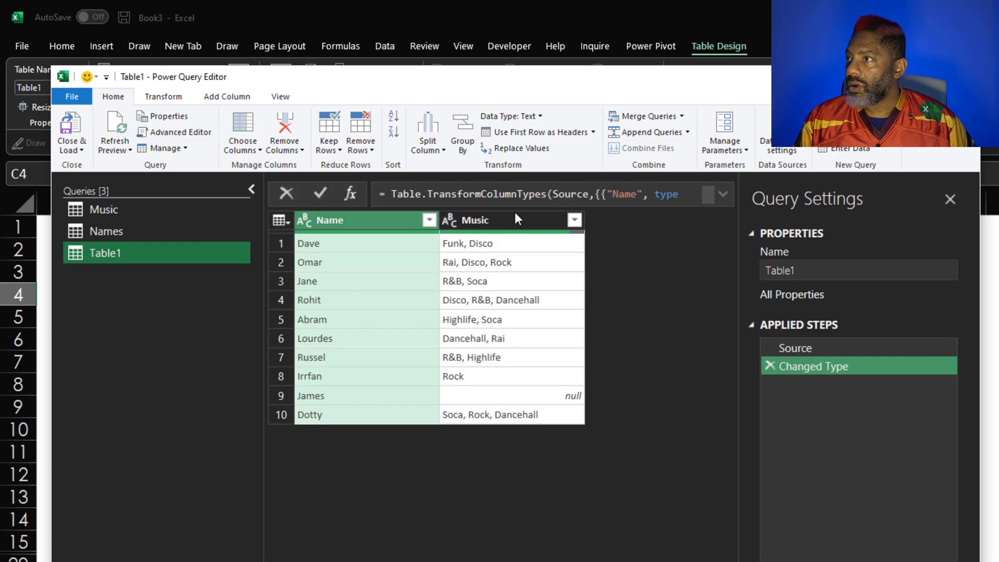
Split the Music column into rows using a custom comma-space delimiter.
{"action": "left_click", "coordinate": [505, 221]}
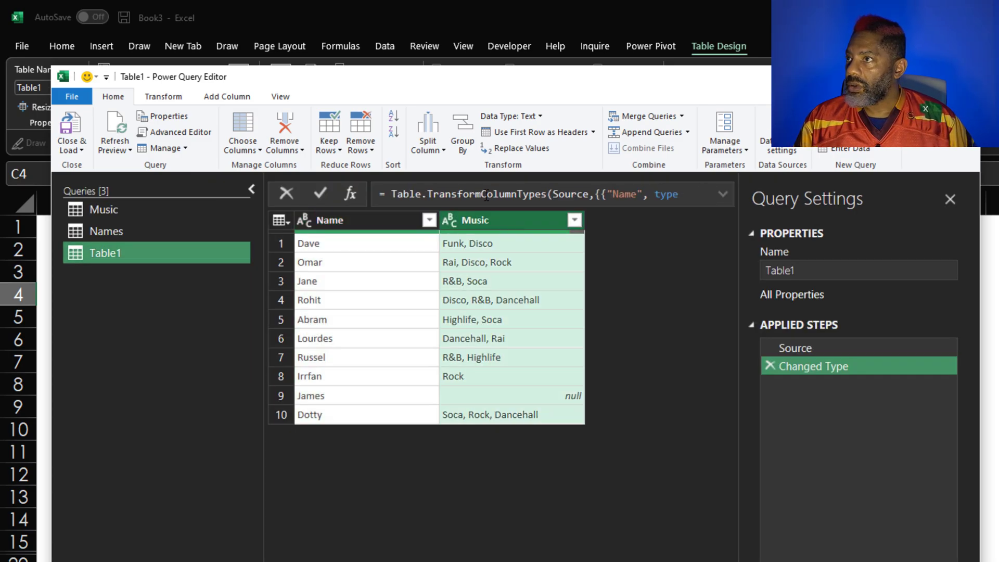
{"action": "left_click", "coordinate": [442, 150]}
{"action": "left_click", "coordinate": [449, 167]}
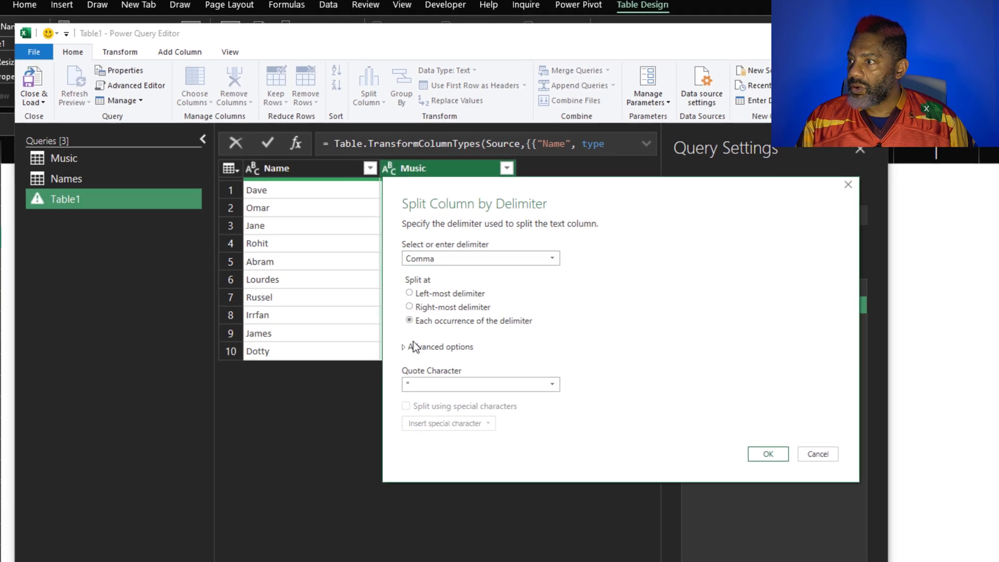
{"action": "left_click", "coordinate": [471, 410]}
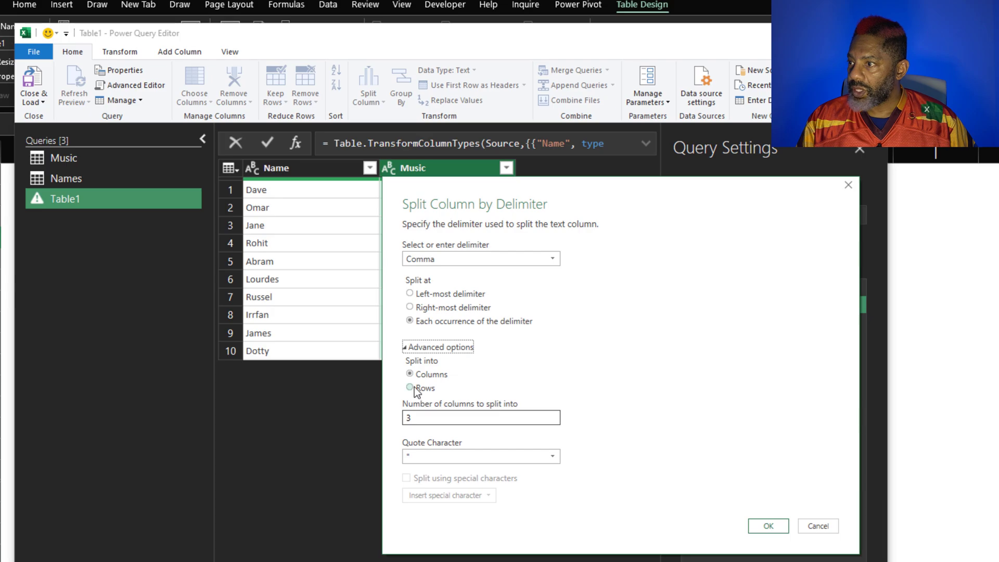
{"action": "left_click", "coordinate": [414, 387]}
{"action": "left_click", "coordinate": [432, 262]}
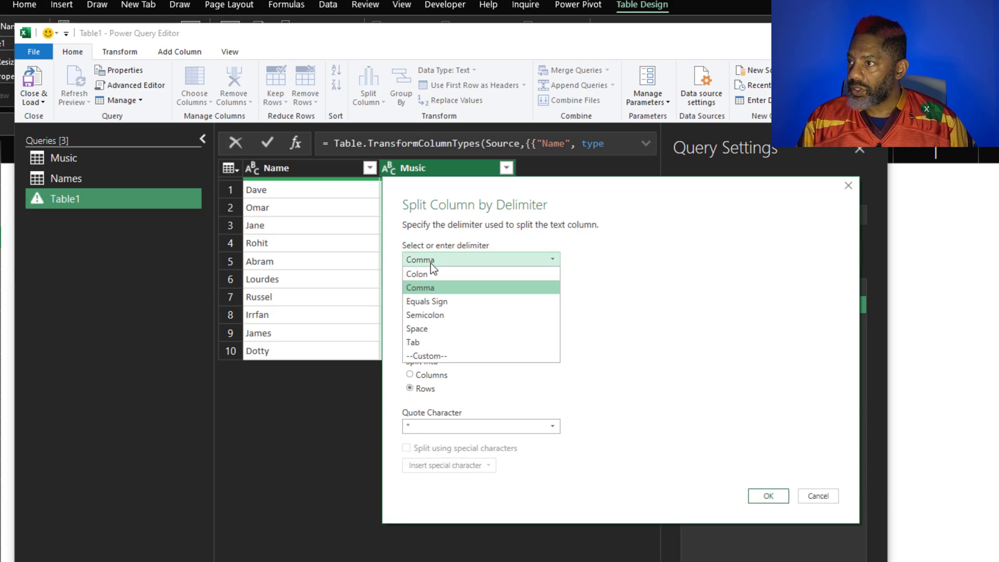
{"action": "left_click", "coordinate": [436, 356]}
{"action": "left_click", "coordinate": [442, 278]}
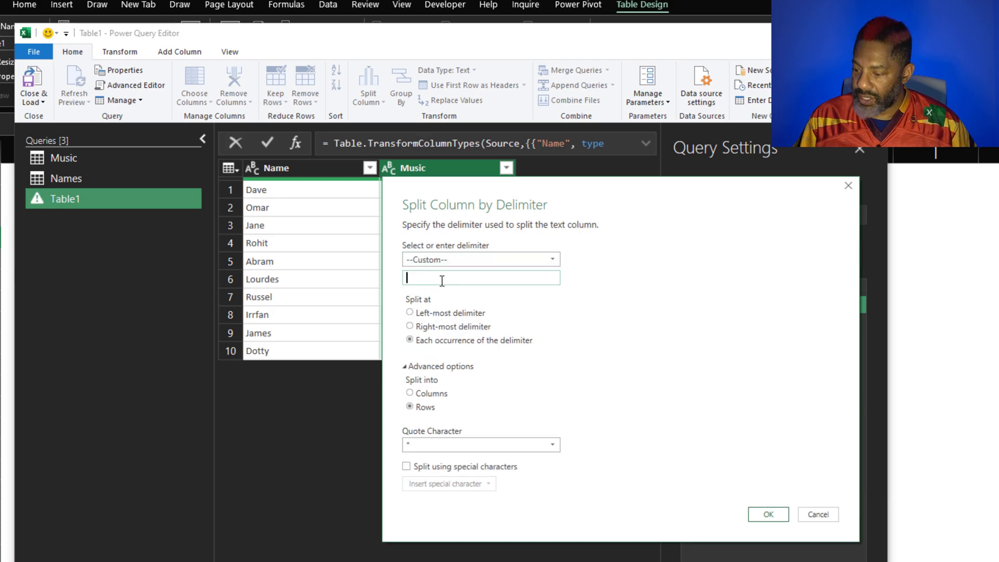
{"action": "type", "text": ","}
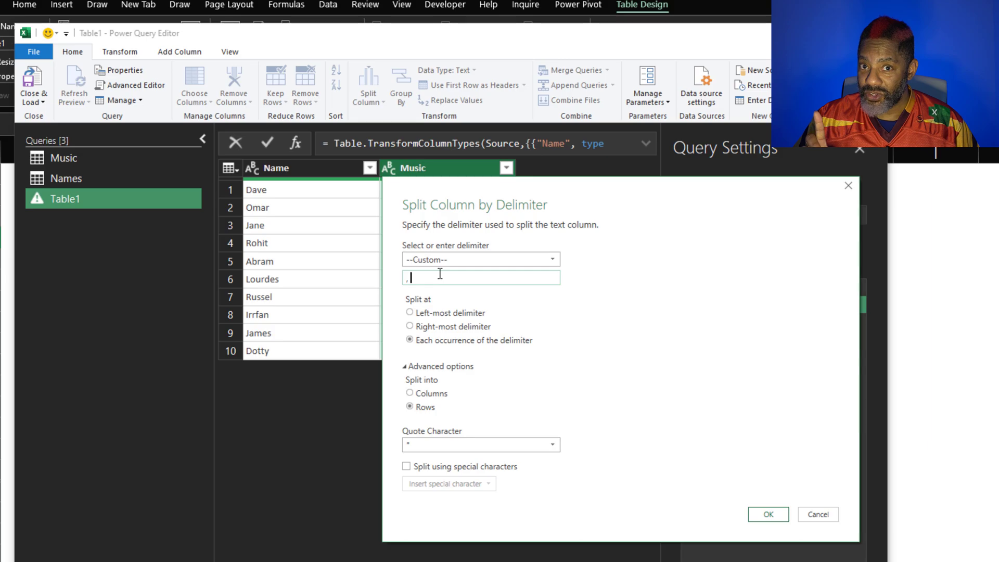
{"action": "left_click", "coordinate": [766, 515]}
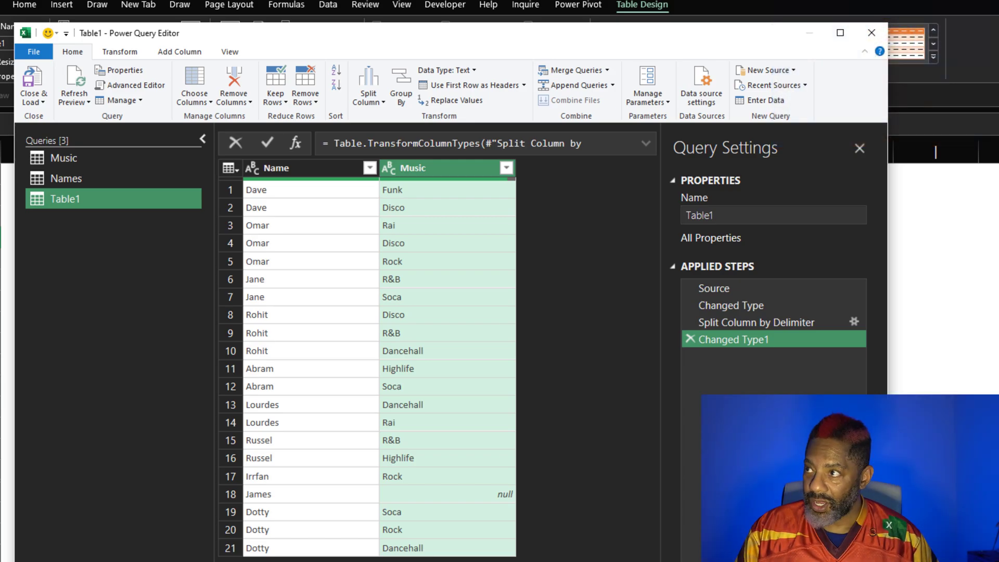
Filter out the null genre values from the Music column.
{"action": "left_click", "coordinate": [507, 168]}
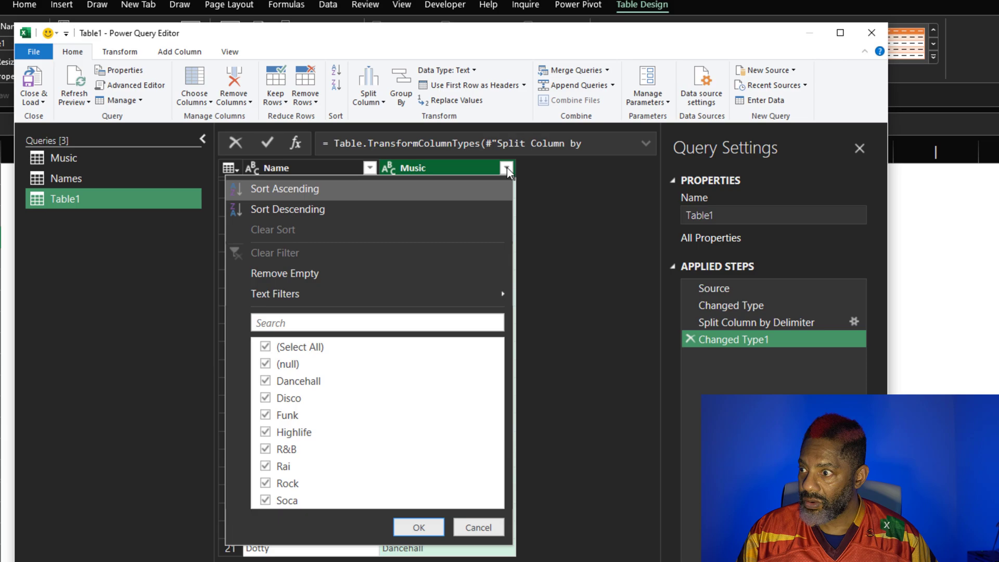
{"action": "left_click", "coordinate": [266, 363]}
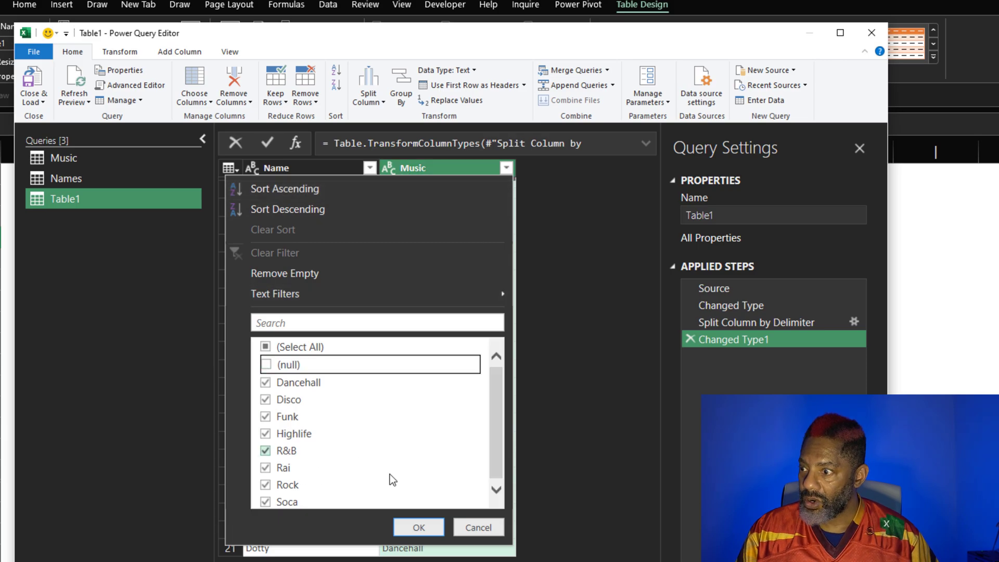
{"action": "left_click", "coordinate": [417, 527]}
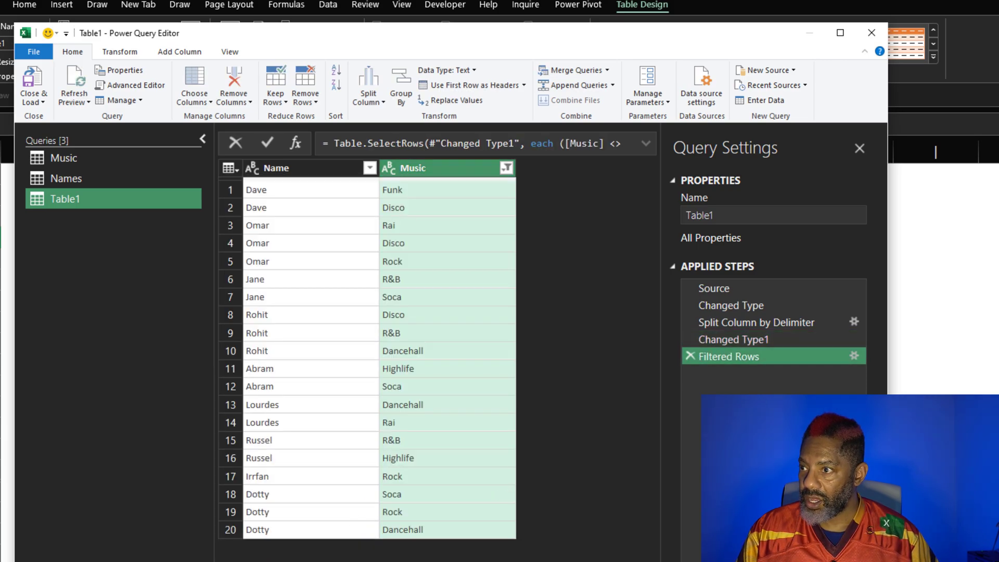
Rename the query to SourceUnpivoted.
{"action": "double_click", "coordinate": [695, 214]}
{"action": "type", "text": "S"}
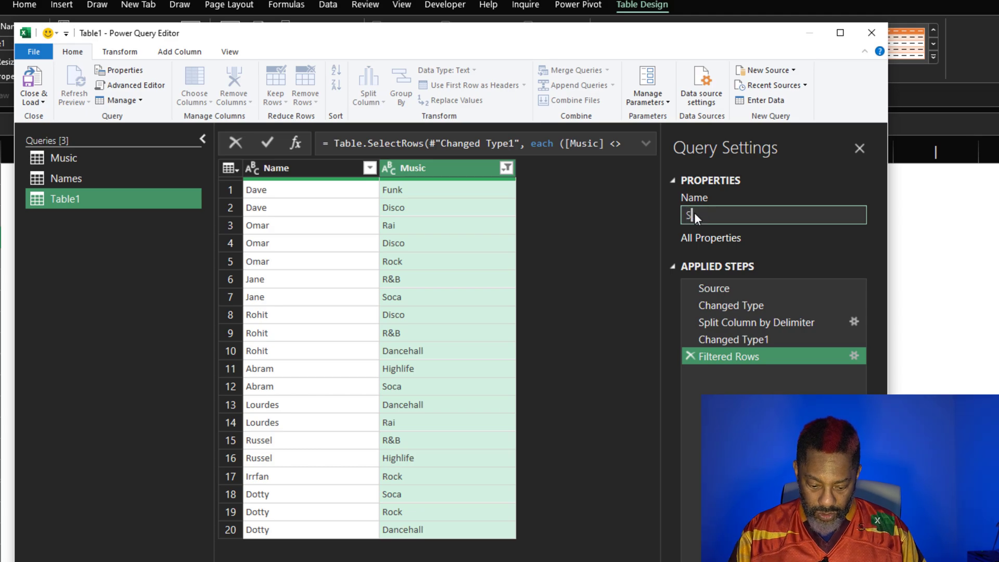
{"action": "type", "text": "ource"}
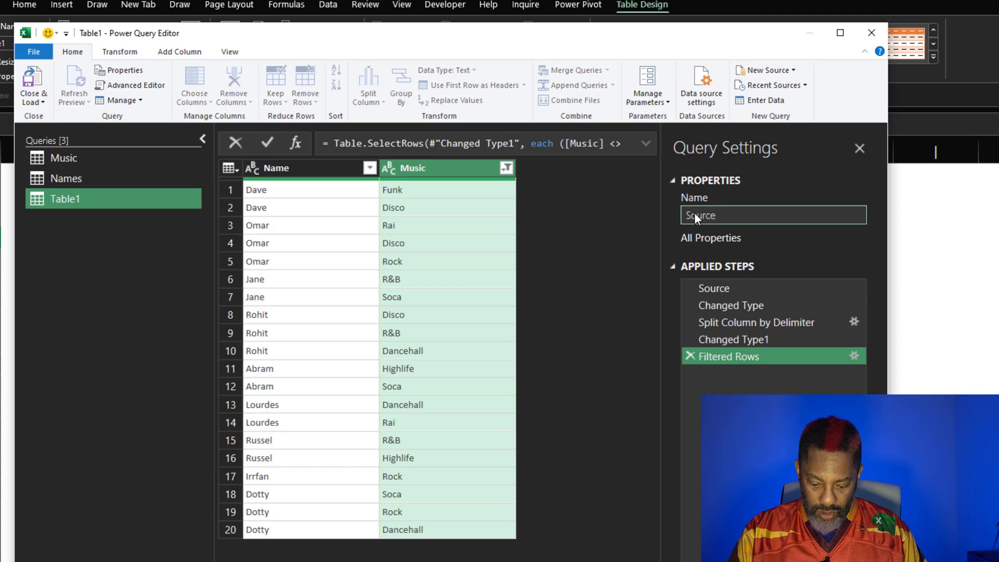
{"action": "type", "text": "Unpivoted"}
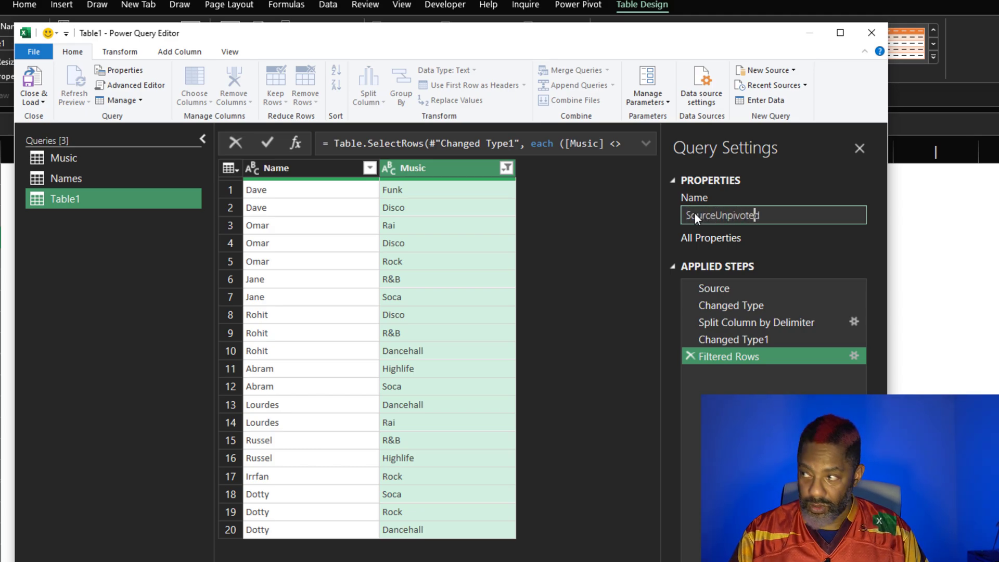
{"action": "key", "text": "Return"}
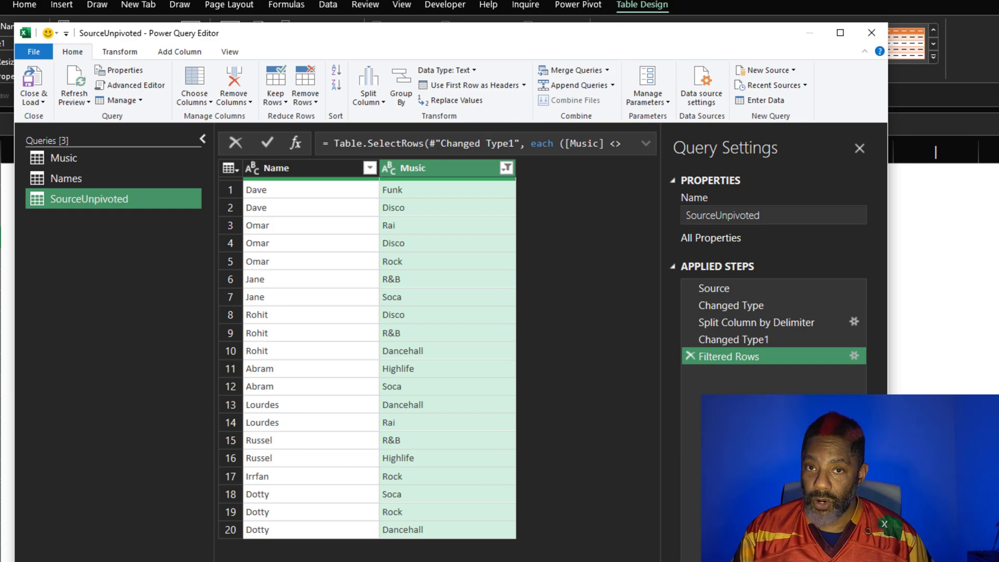
{"action": "left_click", "coordinate": [604, 71]}
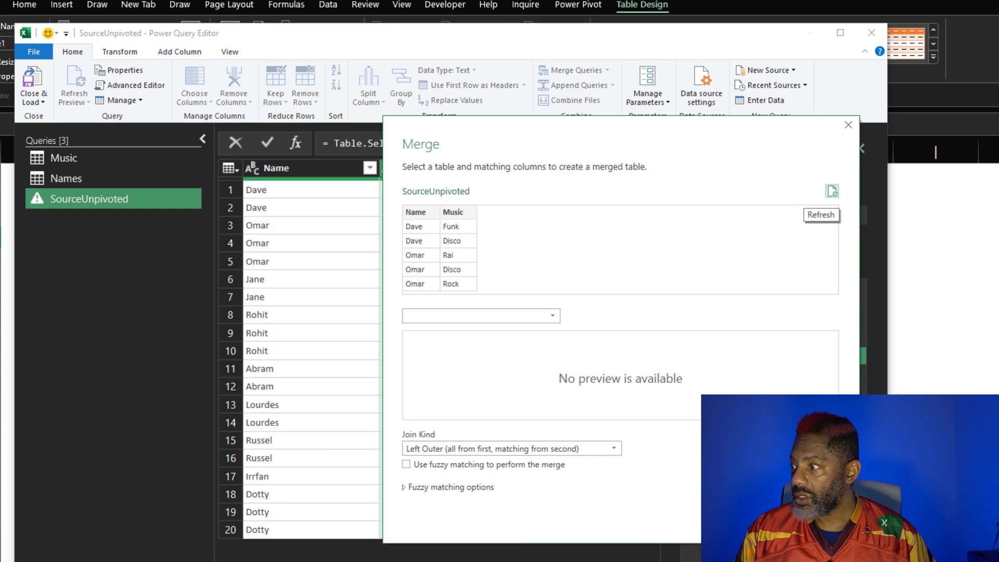
Start a Merge Queries as New with Names as the first table and SourceUnpivoted as the second.
{"action": "key", "text": "Escape"}
{"action": "left_click", "coordinate": [608, 71]}
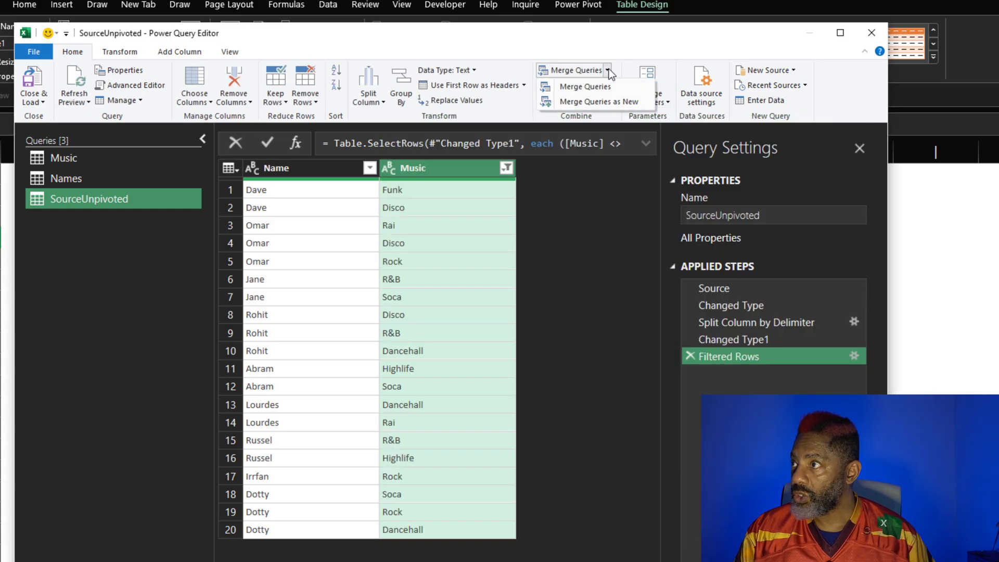
{"action": "left_click", "coordinate": [594, 100]}
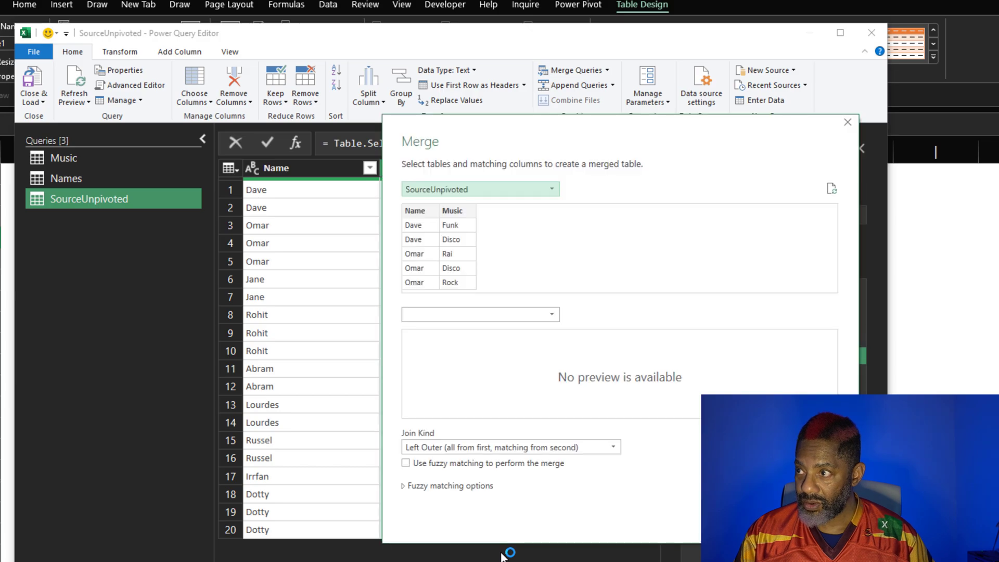
{"action": "left_click", "coordinate": [491, 189]}
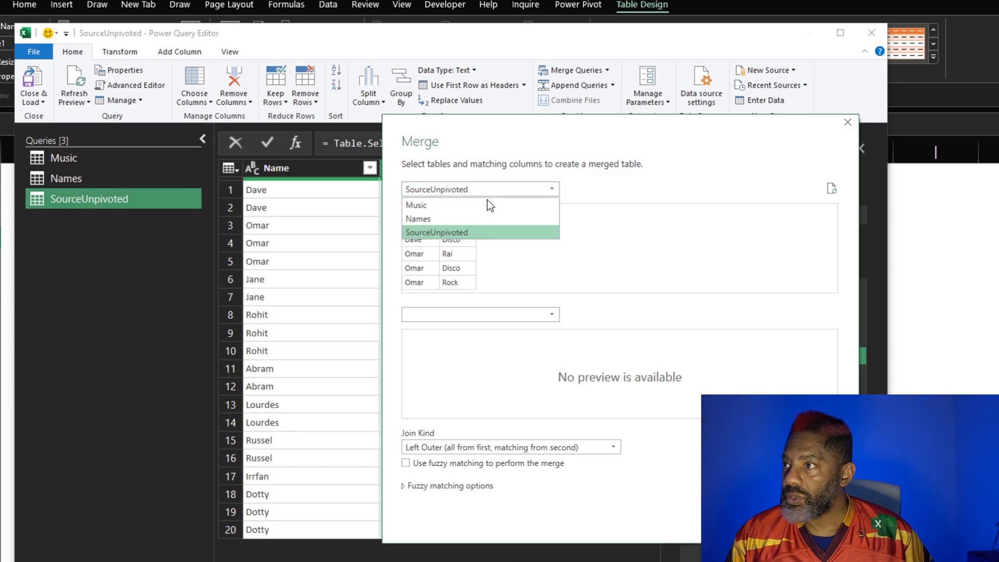
{"action": "left_click", "coordinate": [487, 219]}
{"action": "left_click", "coordinate": [487, 314]}
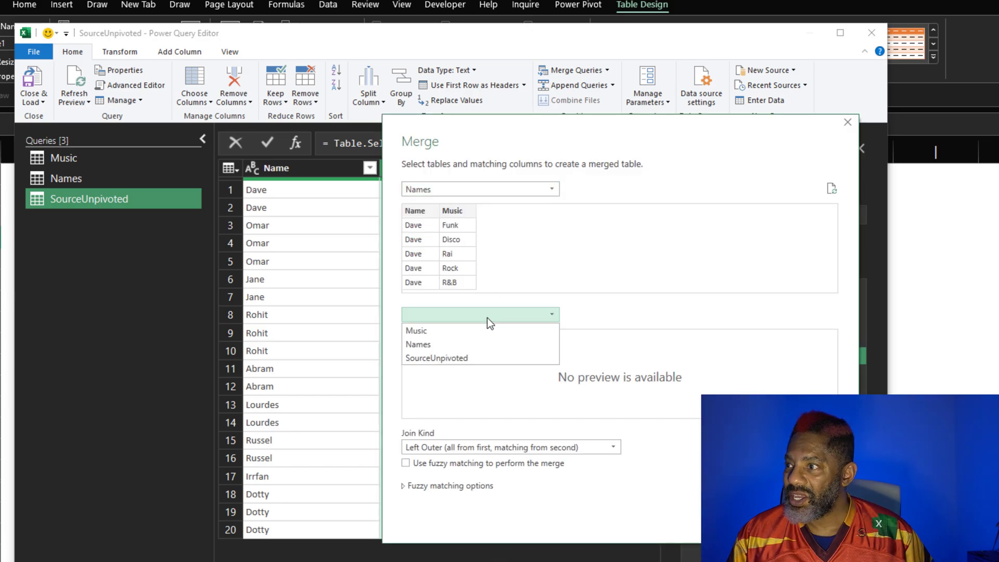
{"action": "left_click", "coordinate": [479, 359]}
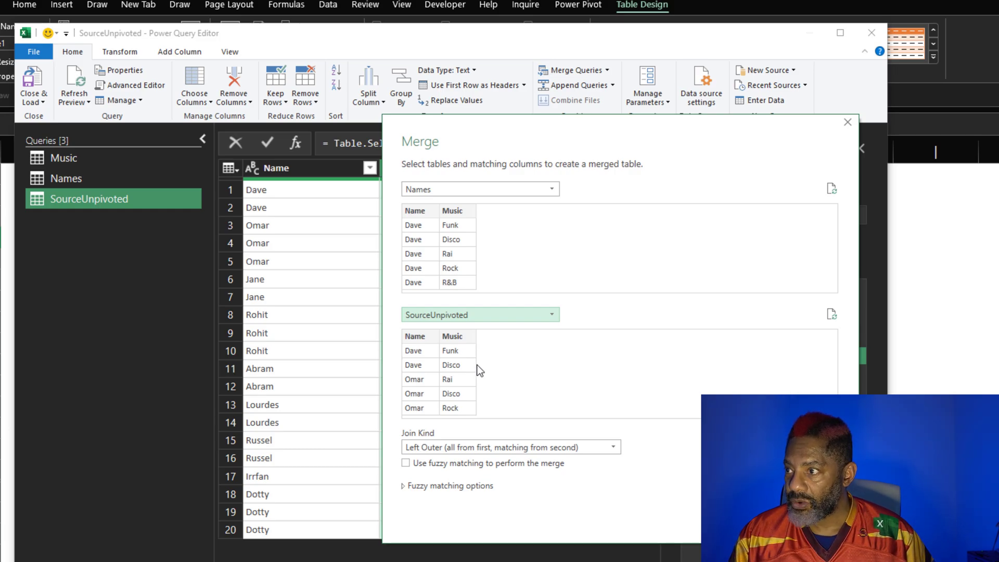
Match both tables on Name and Music and create the merged query.
{"action": "left_click", "coordinate": [419, 335]}
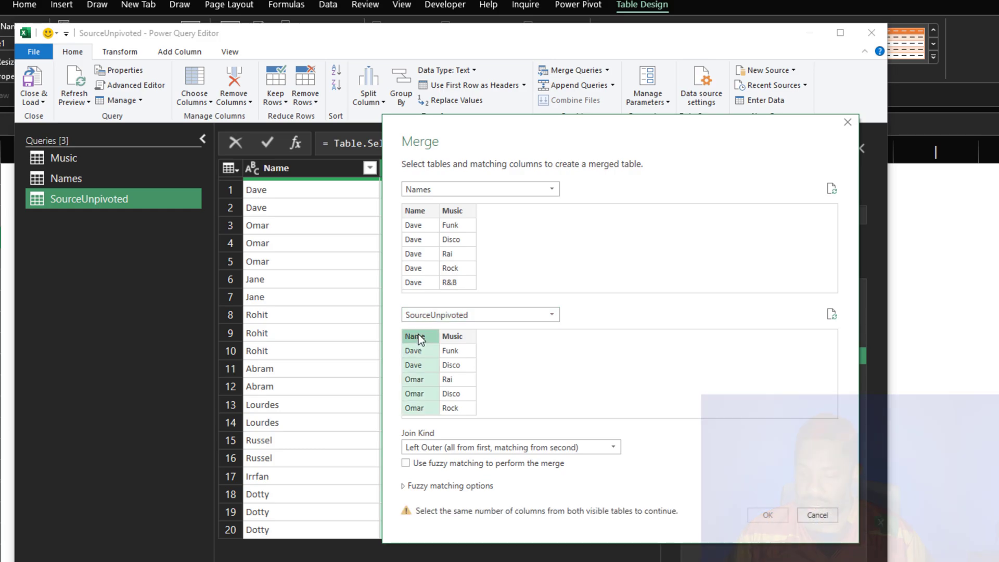
{"action": "left_click", "coordinate": [429, 212]}
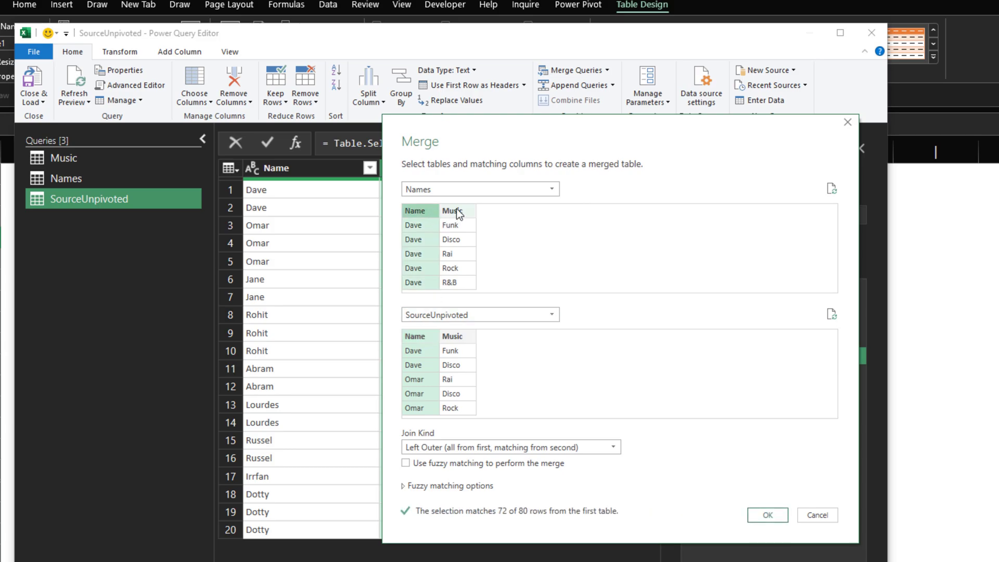
{"action": "left_click", "coordinate": [453, 211], "text": "ctrl"}
{"action": "left_click", "coordinate": [452, 337], "text": "ctrl"}
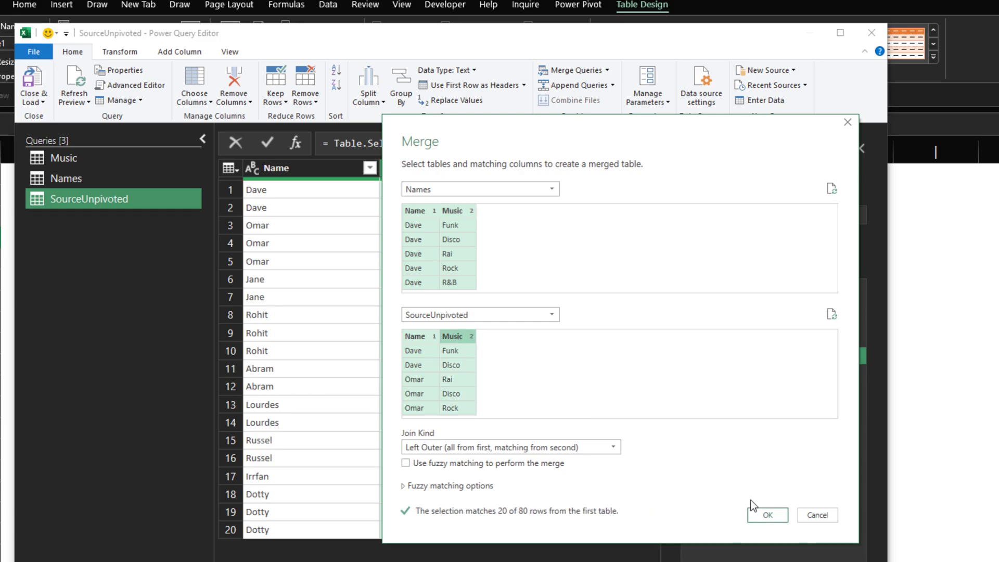
{"action": "left_click", "coordinate": [764, 514]}
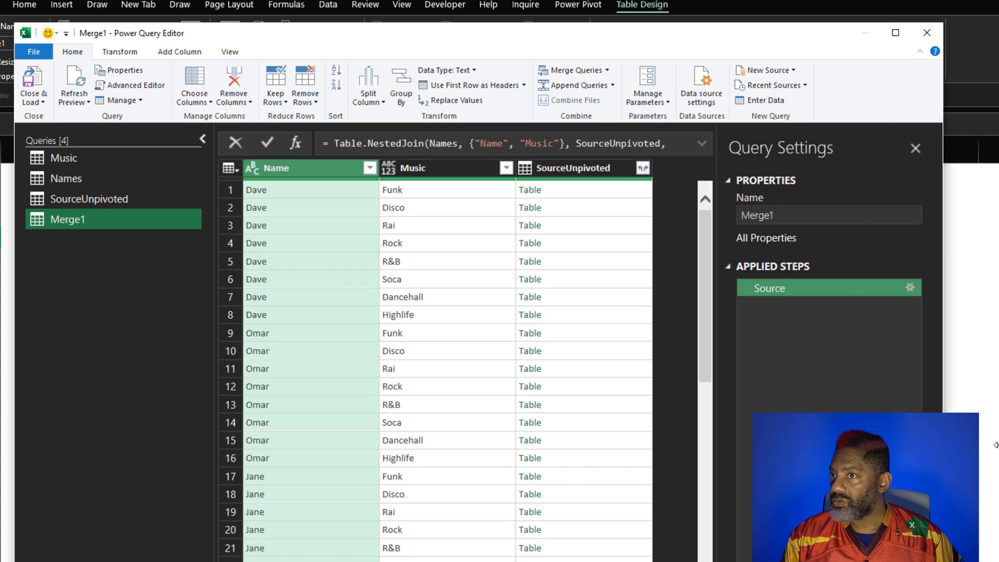
Expand SourceUnpivoted into Name.1 and Music.1 columns with no prefix, then review the results.
{"action": "left_click", "coordinate": [575, 167]}
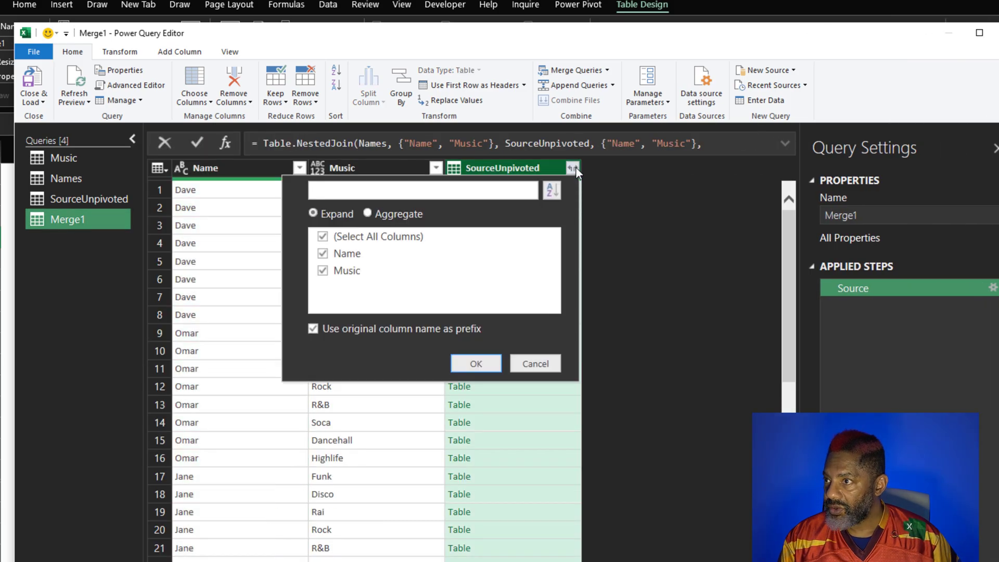
{"action": "left_click", "coordinate": [313, 330]}
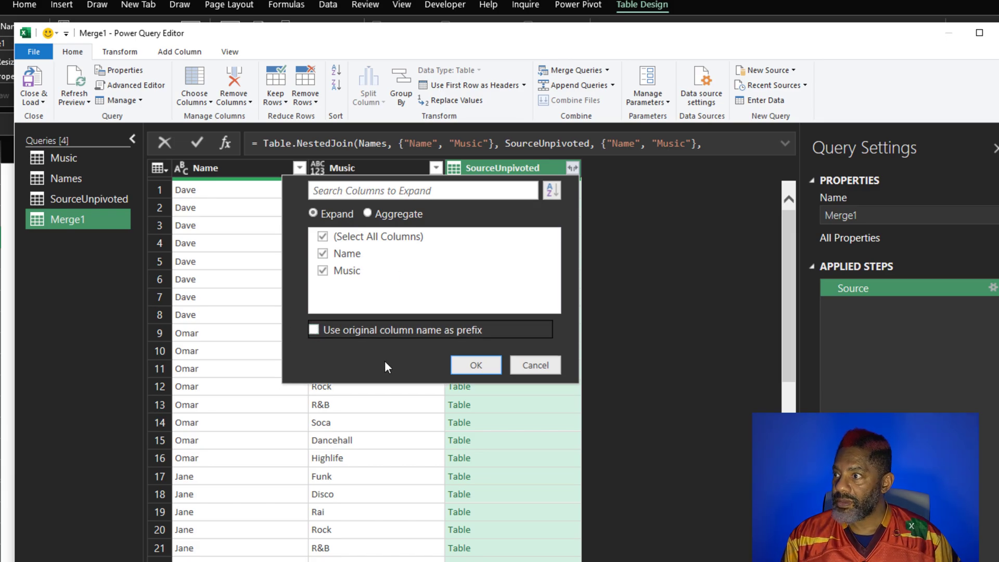
{"action": "left_click", "coordinate": [477, 364]}
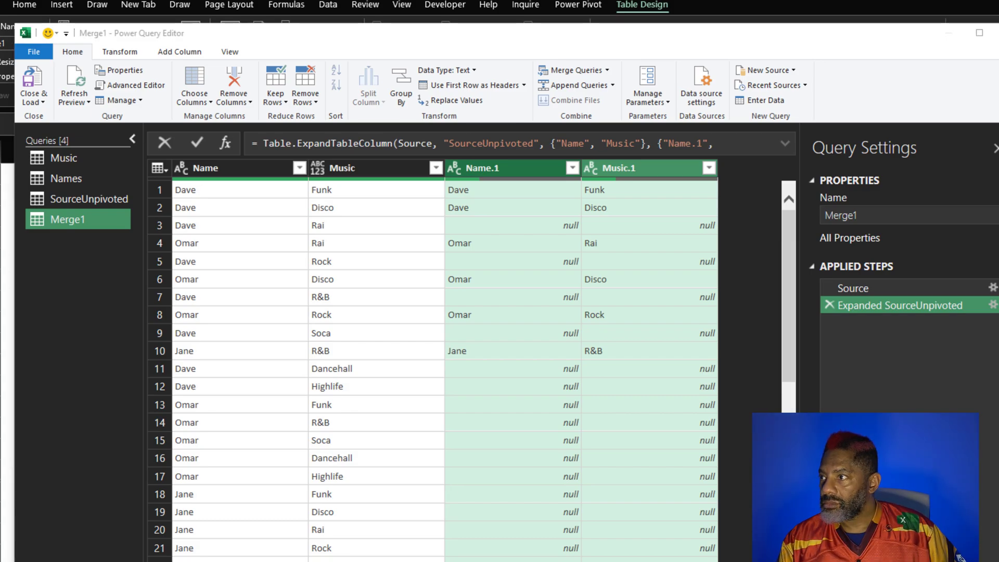
{"action": "scroll", "coordinate": [445, 420], "scroll_direction": "down", "scroll_amount": 7}
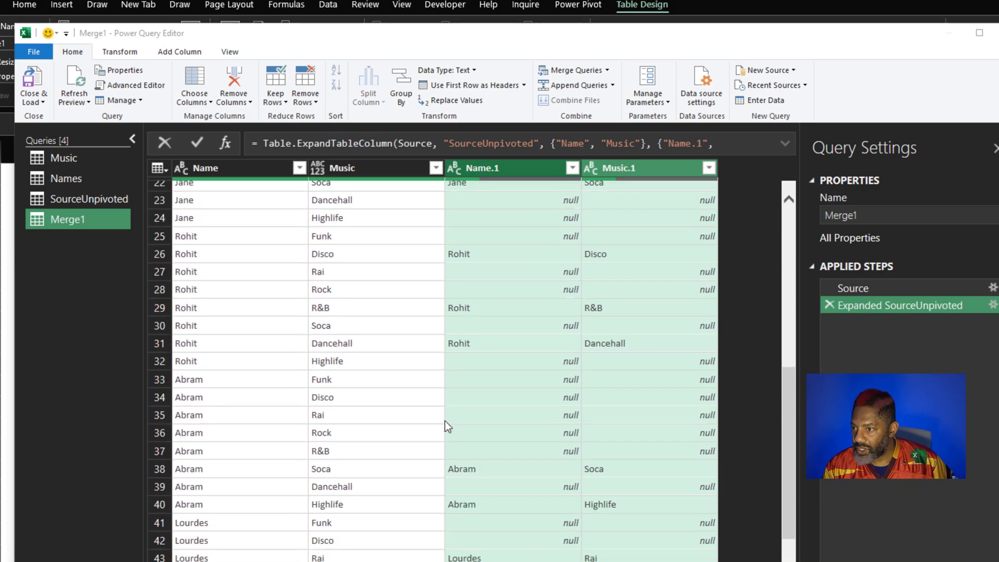
{"action": "scroll", "coordinate": [445, 420], "scroll_direction": "down", "scroll_amount": 12}
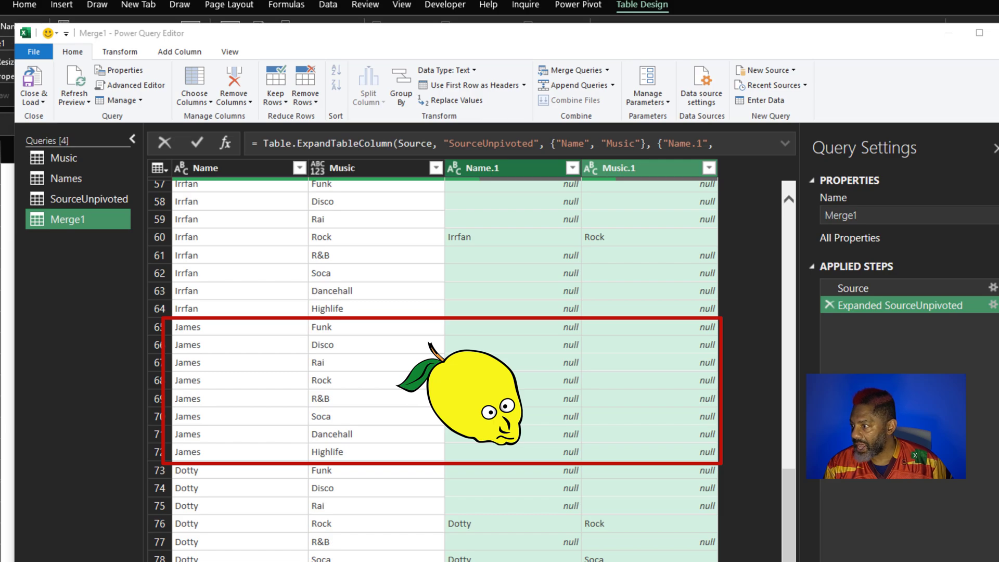
{"action": "scroll", "coordinate": [432, 364], "scroll_direction": "up", "scroll_amount": 14}
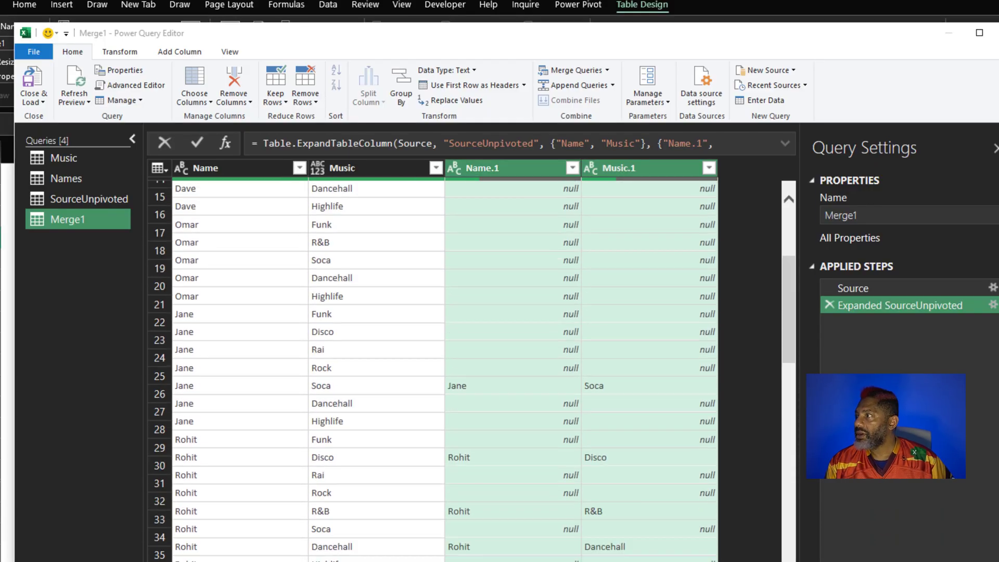
{"action": "scroll", "coordinate": [178, 234], "scroll_direction": "up", "scroll_amount": 5}
Add a conditional Custom column: if Music.1 equals null then FALSE, else TRUE.
{"action": "left_click", "coordinate": [177, 52]}
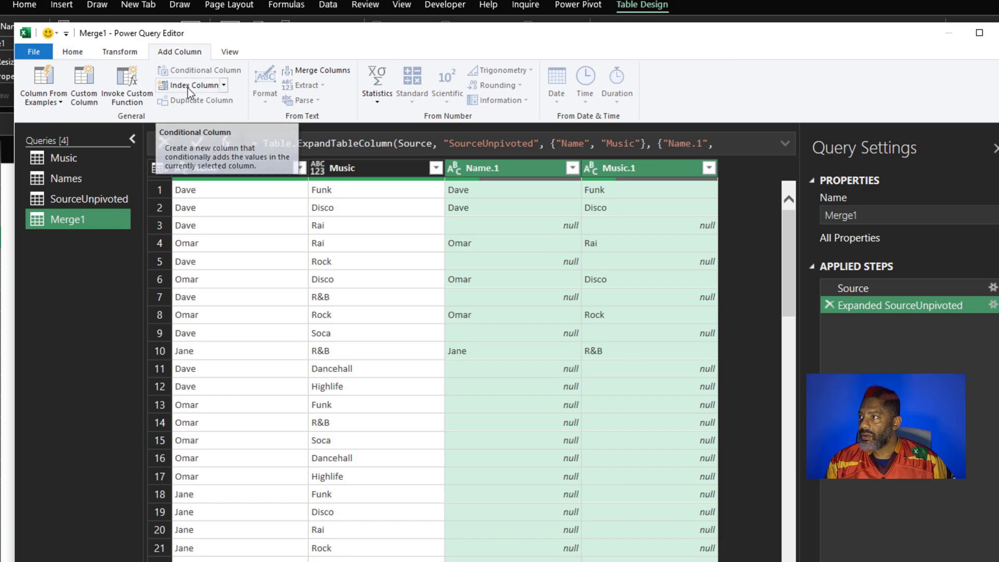
{"action": "left_click", "coordinate": [648, 171]}
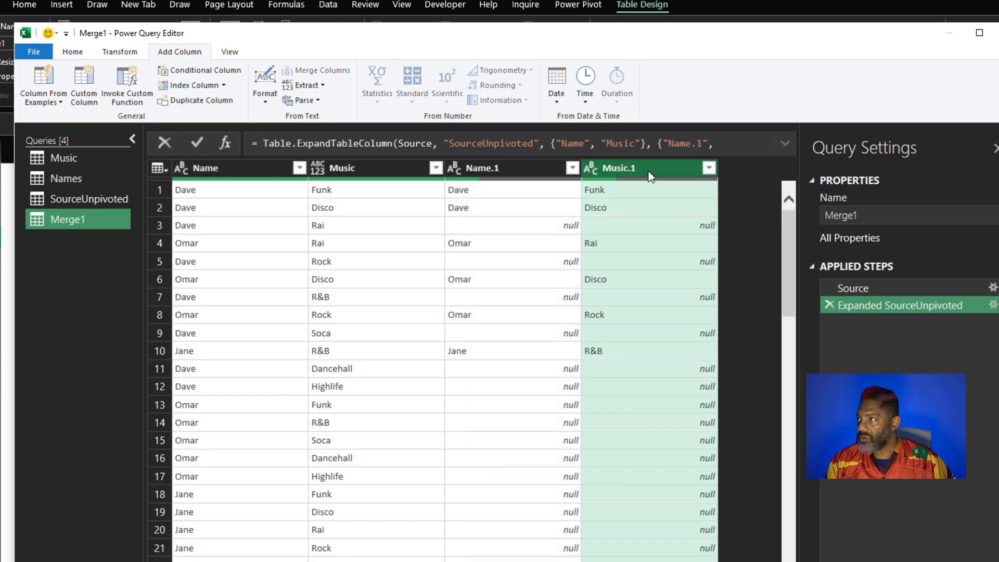
{"action": "left_click", "coordinate": [188, 70]}
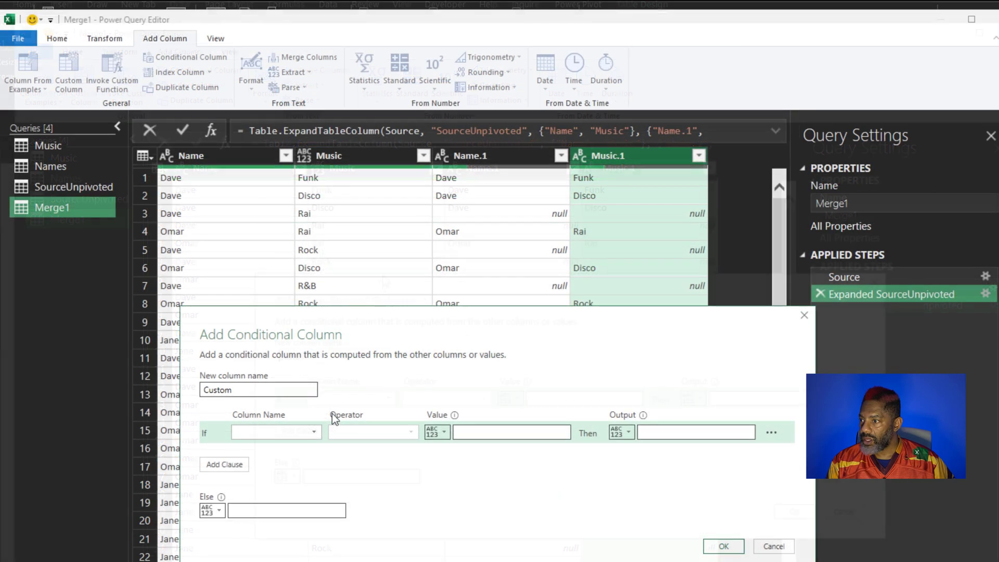
{"action": "left_click", "coordinate": [313, 432]}
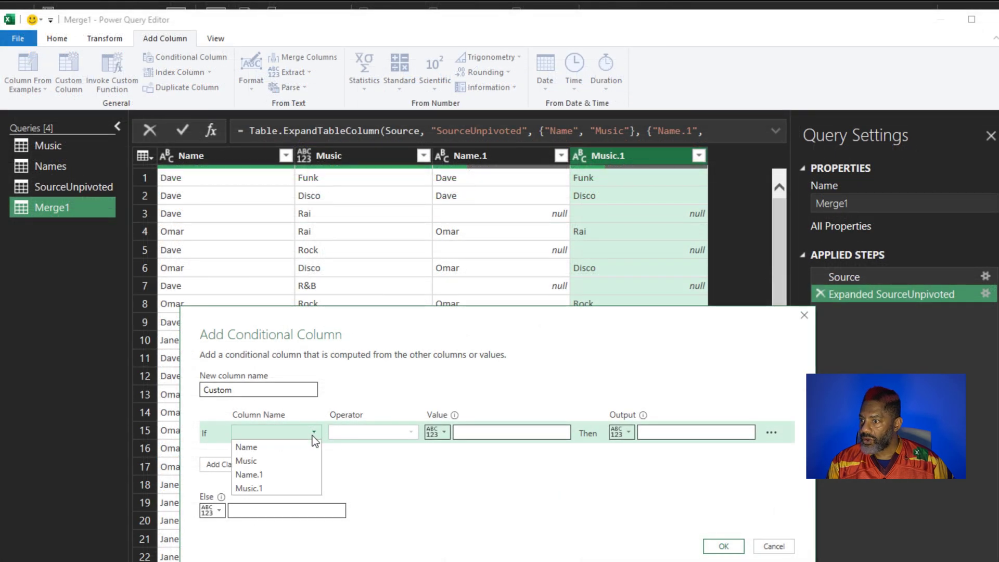
{"action": "left_click", "coordinate": [291, 489]}
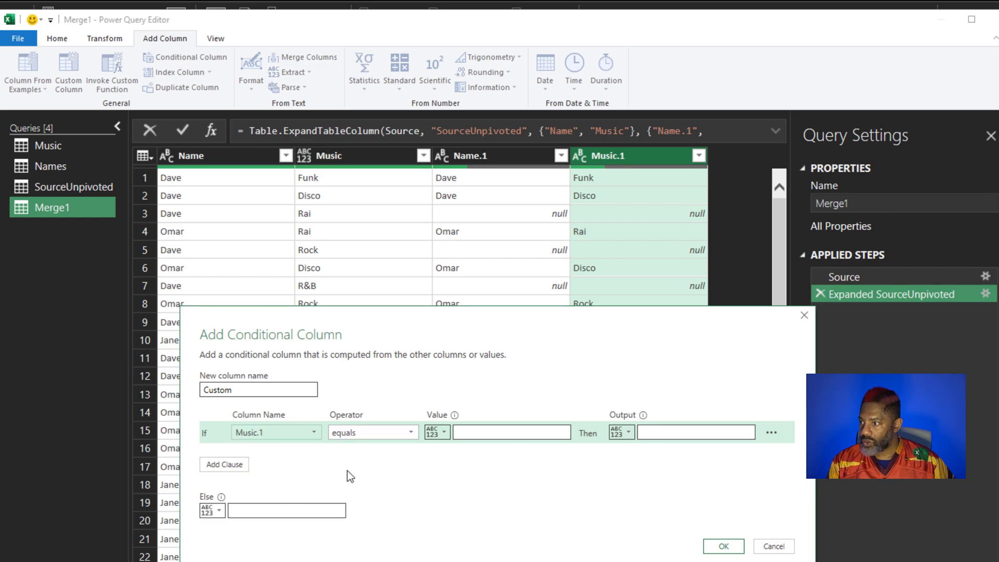
{"action": "left_click", "coordinate": [461, 433]}
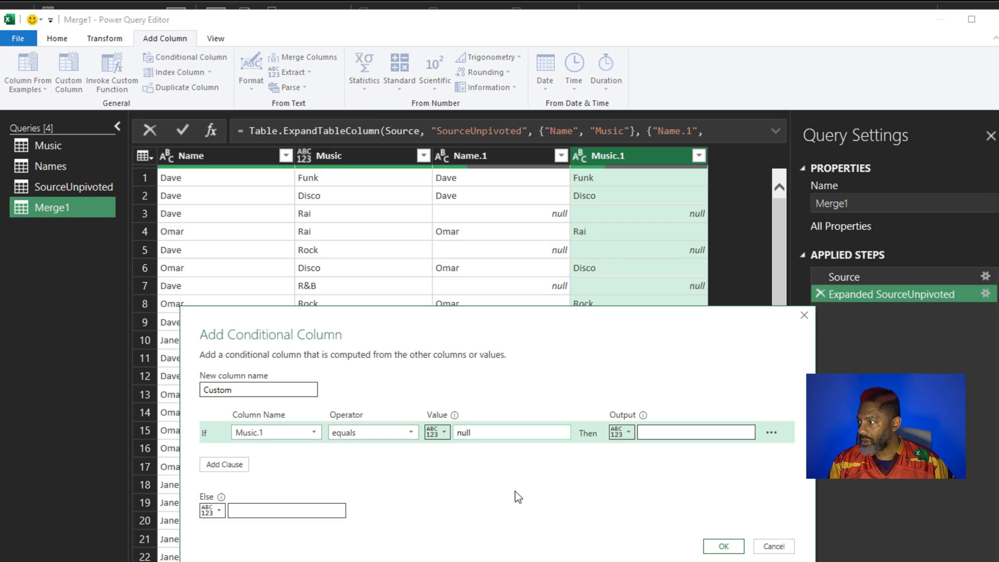
{"action": "type", "text": "null"}
{"action": "left_click", "coordinate": [648, 433]}
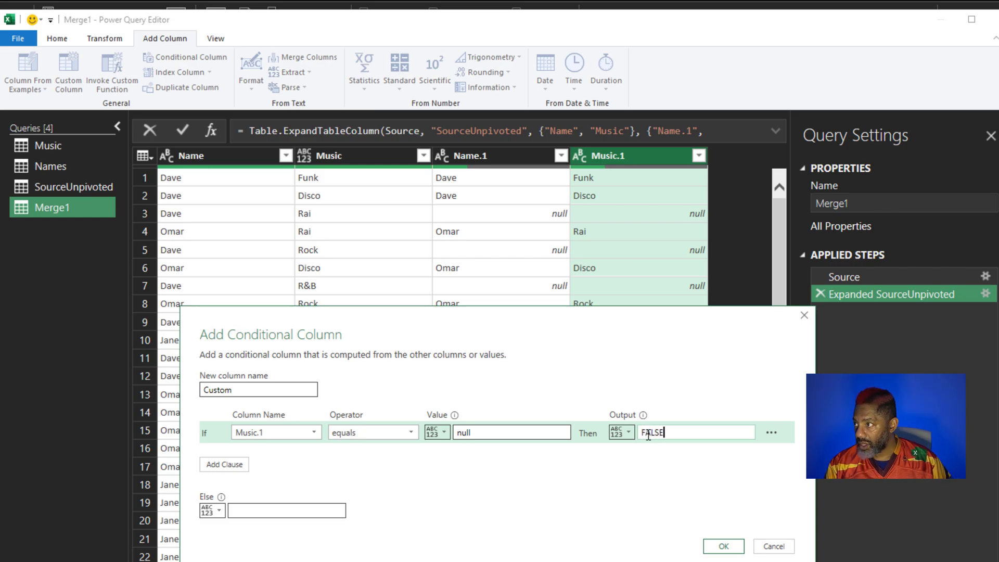
{"action": "left_click", "coordinate": [320, 510]}
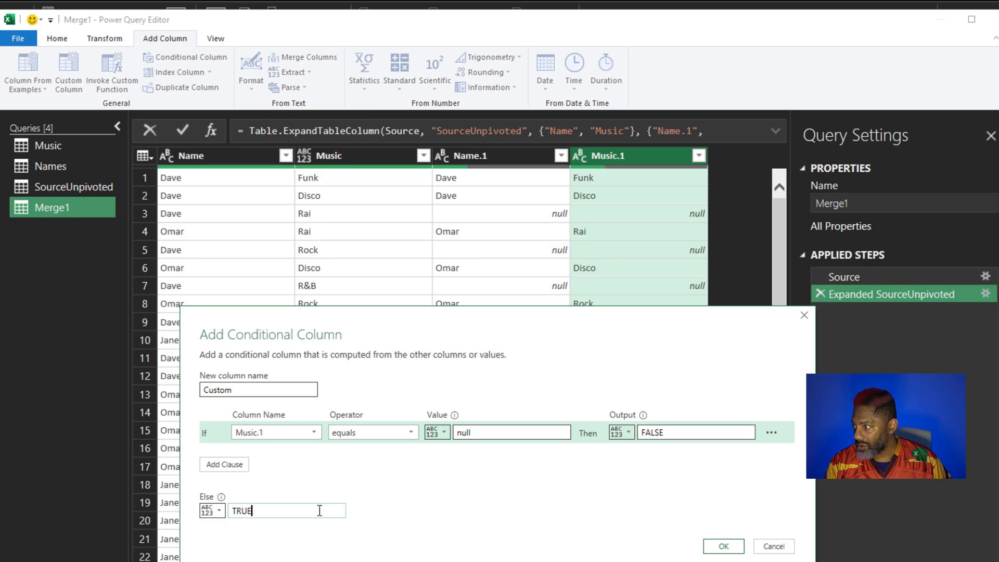
{"action": "left_click", "coordinate": [722, 545]}
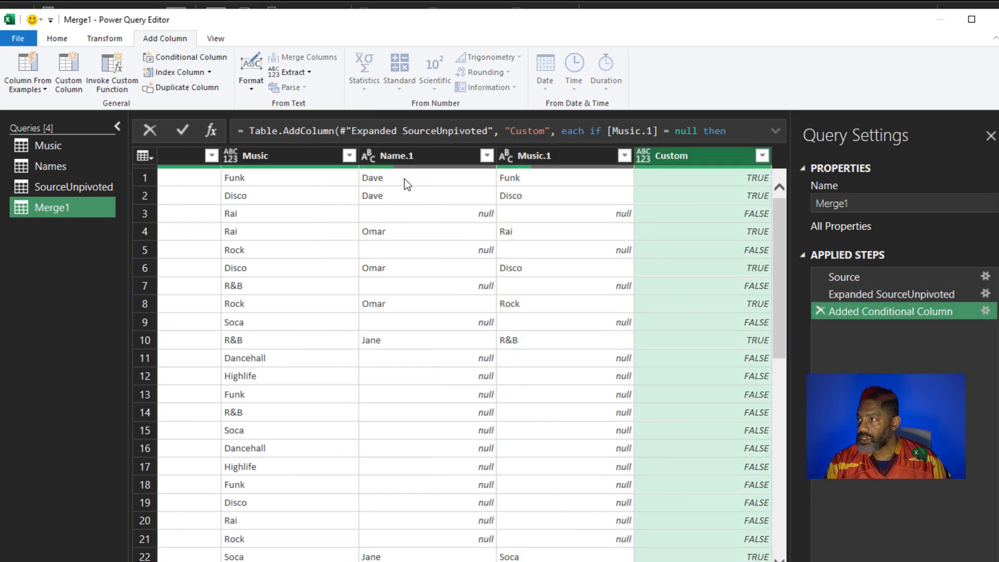
Remove the Music.1 and Name.1 helper columns from Merge1, keeping Name, Music and Custom.
{"action": "left_click", "coordinate": [538, 151]}
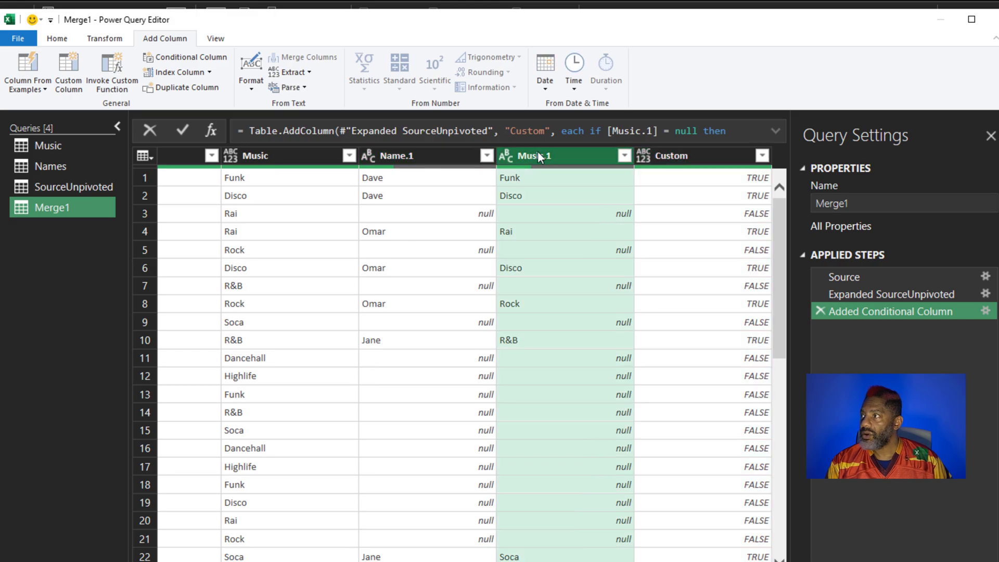
{"action": "right_click", "coordinate": [538, 151]}
{"action": "left_click", "coordinate": [509, 173]}
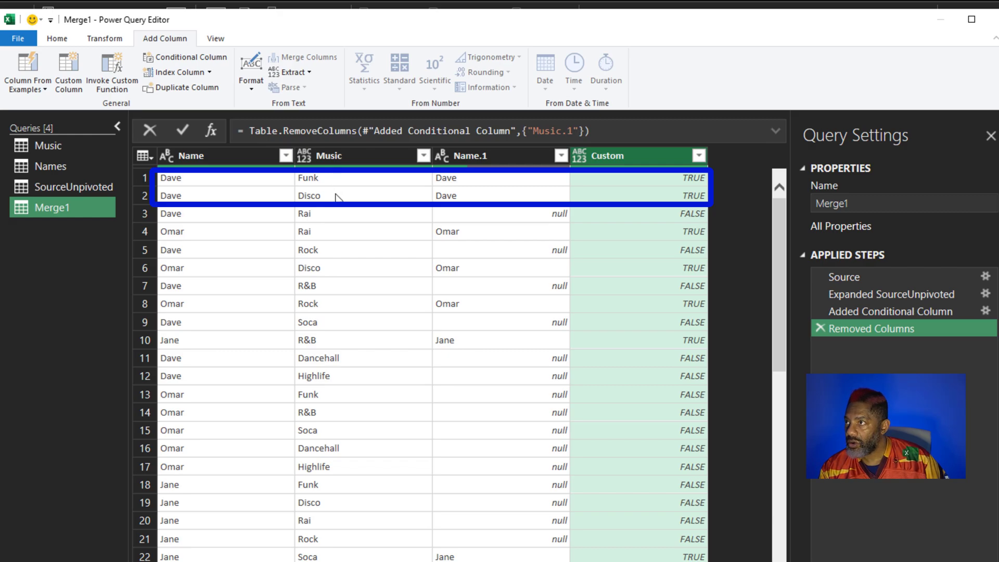
{"action": "left_click_drag", "start_coordinate": [357, 24], "coordinate": [360, 367]}
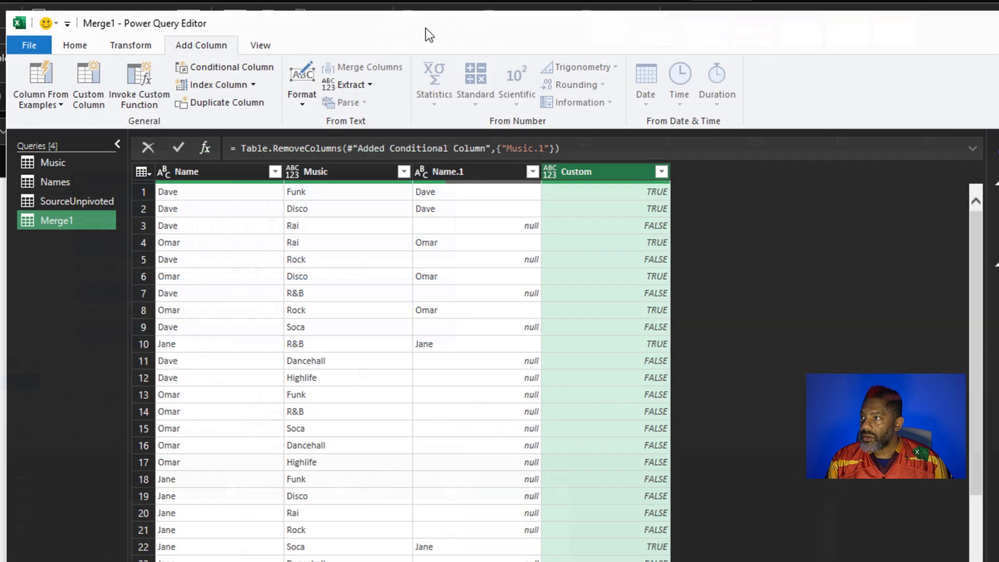
{"action": "left_click", "coordinate": [467, 174]}
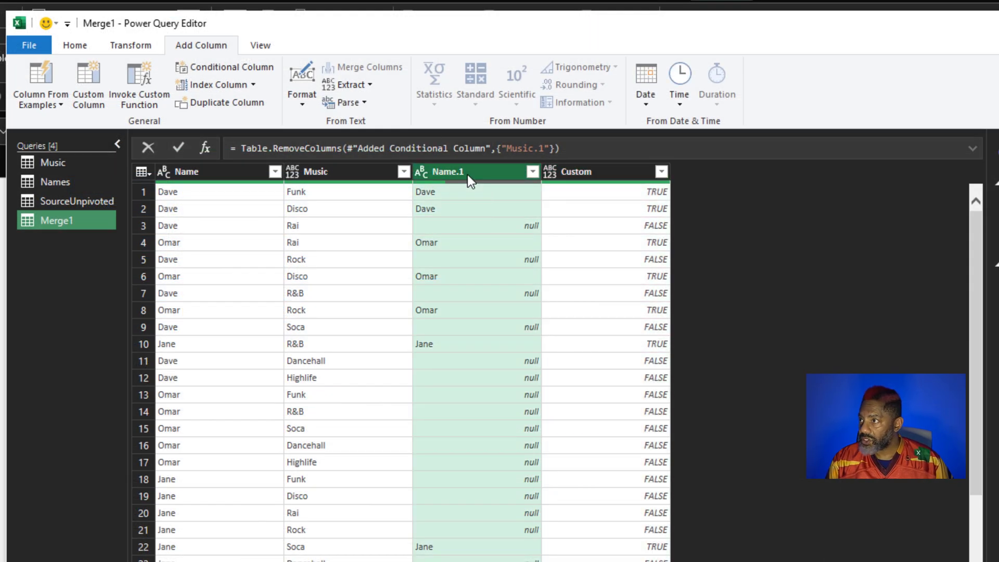
{"action": "right_click", "coordinate": [467, 174]}
{"action": "left_click", "coordinate": [508, 206]}
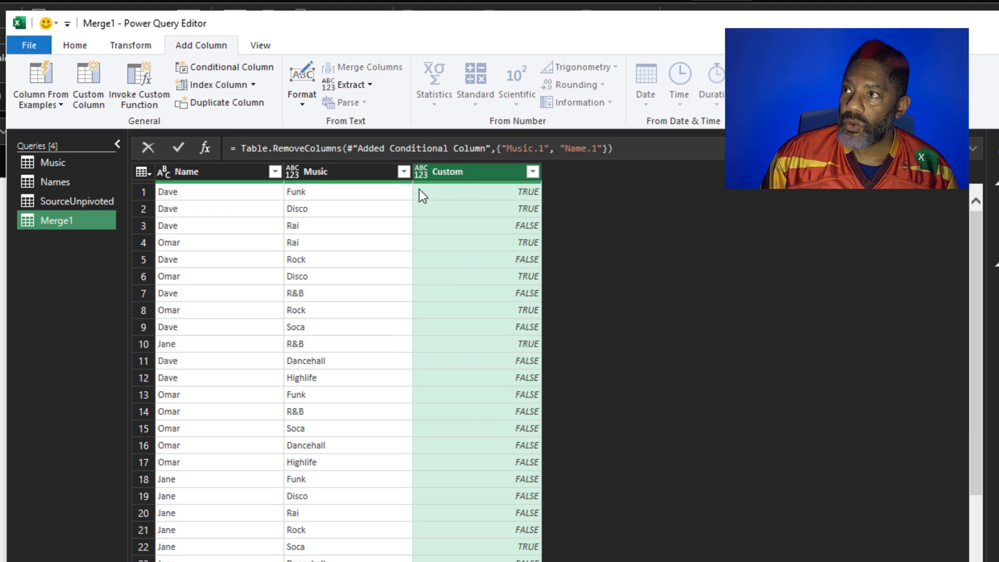
{"action": "left_click", "coordinate": [355, 170]}
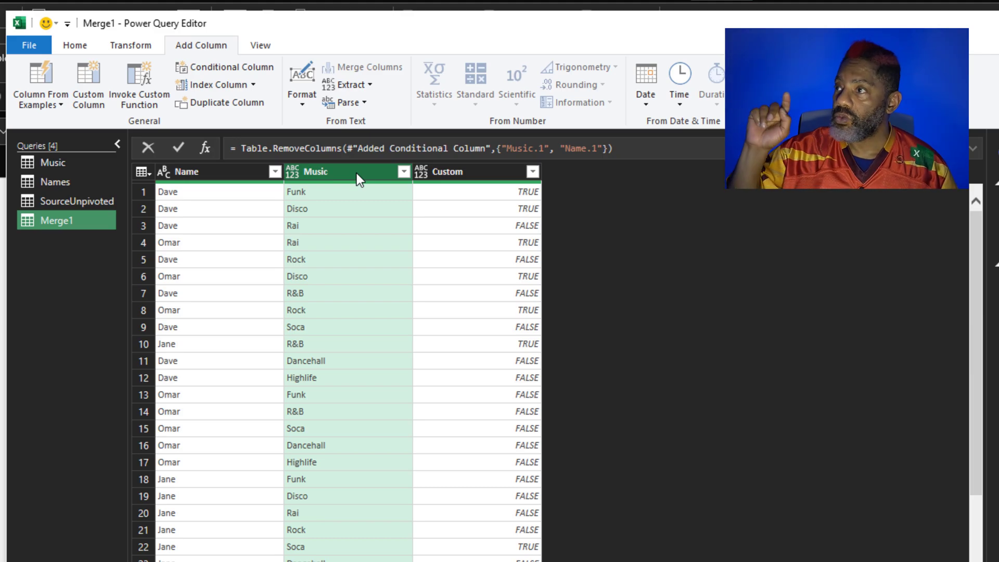
Pivot the Music column into genre columns using Custom as the values column.
{"action": "left_click", "coordinate": [131, 46]}
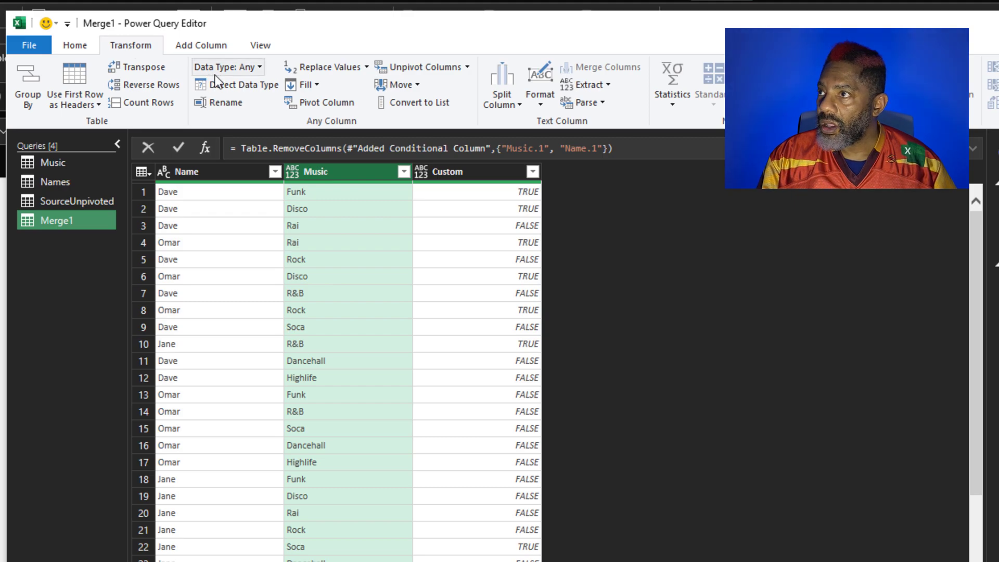
{"action": "left_click", "coordinate": [330, 103]}
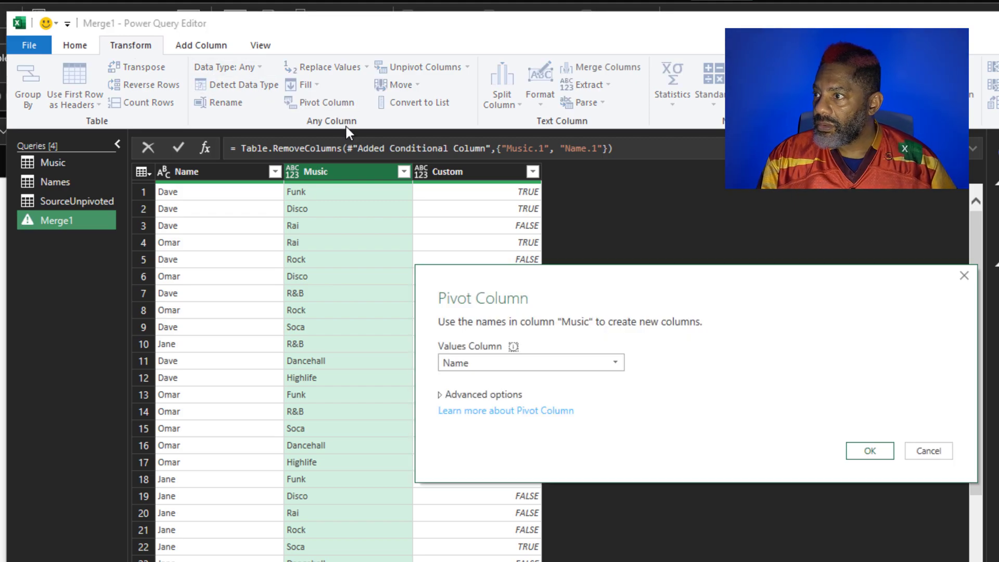
{"action": "left_click", "coordinate": [469, 364]}
{"action": "left_click", "coordinate": [468, 395]}
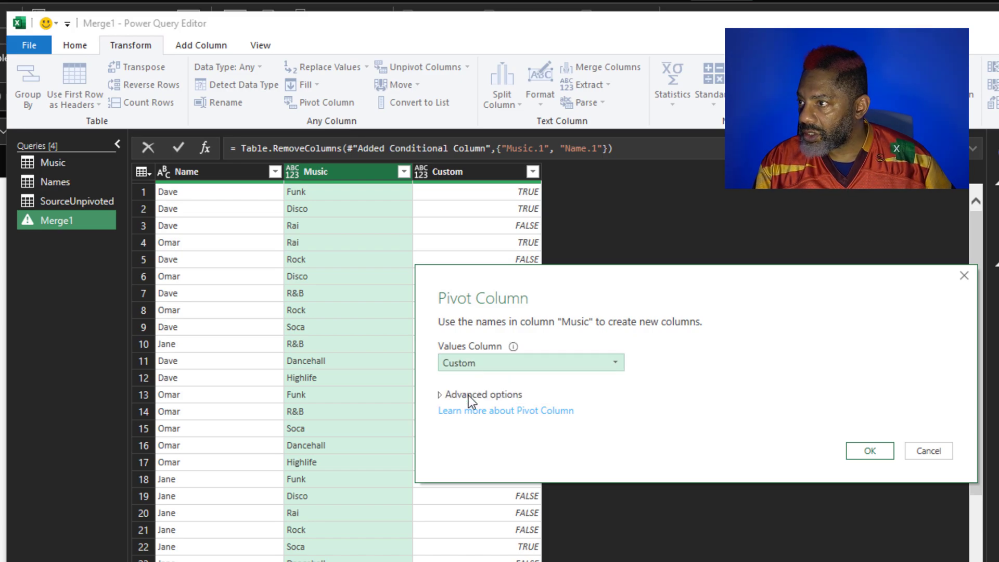
{"action": "left_click", "coordinate": [868, 450]}
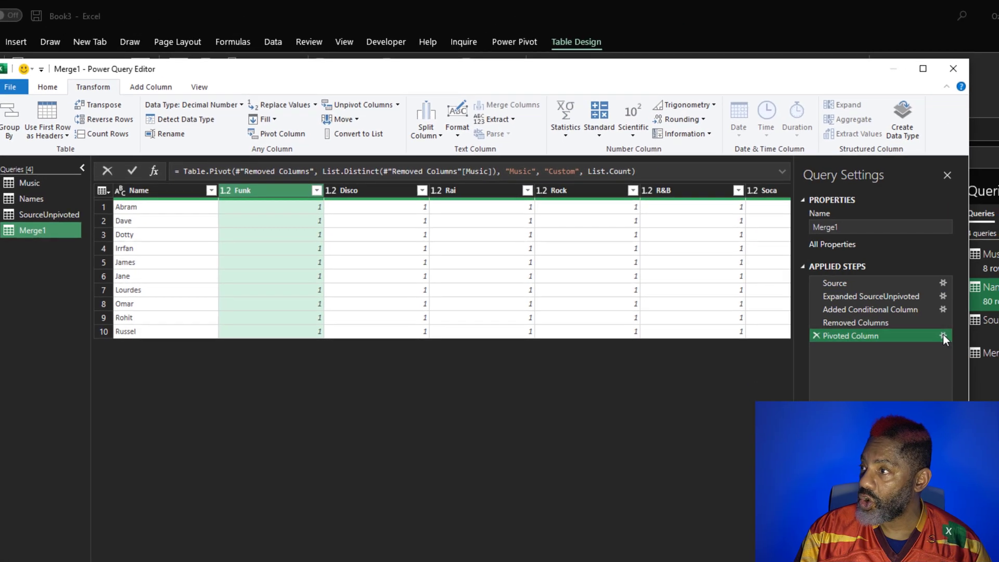
Change the pivot step's aggregation to Don't Aggregate so cells show TRUE/FALSE.
{"action": "left_click", "coordinate": [943, 335]}
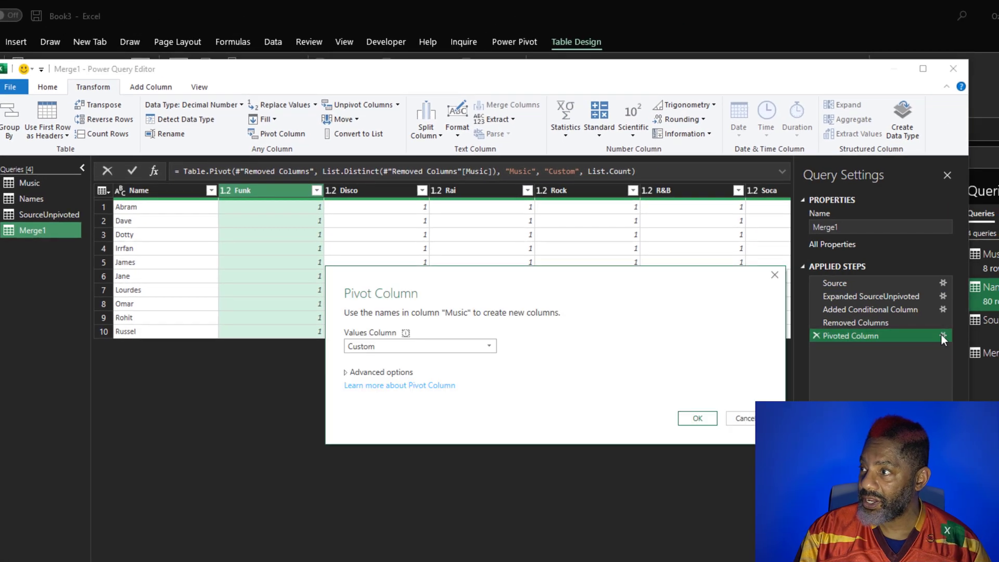
{"action": "left_click", "coordinate": [389, 372]}
{"action": "left_click", "coordinate": [396, 400]}
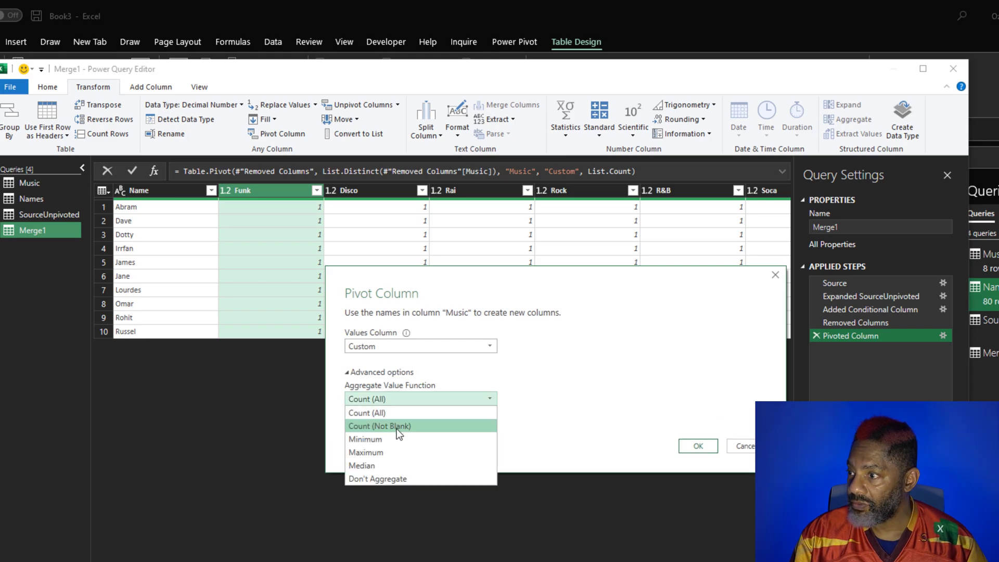
{"action": "left_click", "coordinate": [385, 479]}
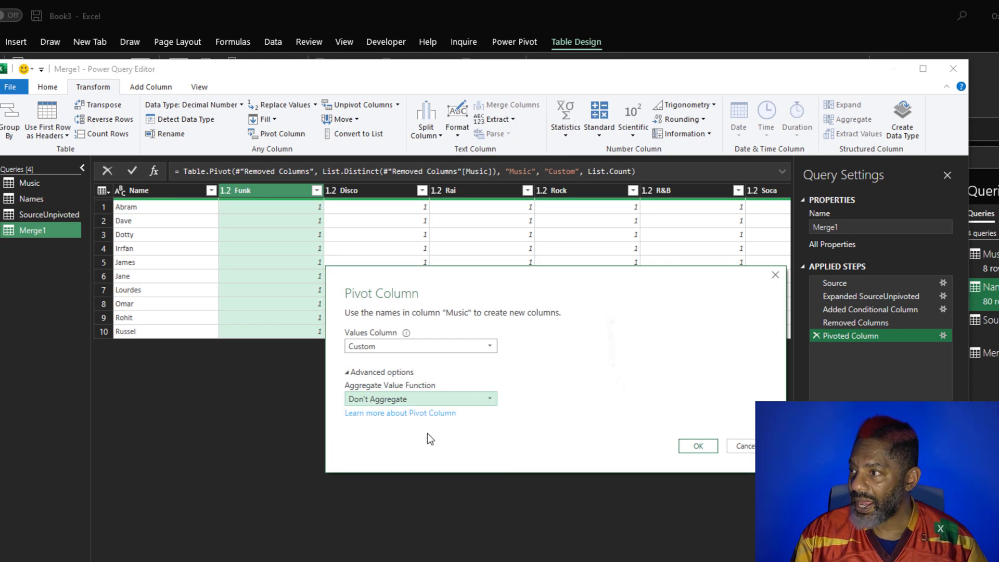
{"action": "left_click", "coordinate": [698, 445]}
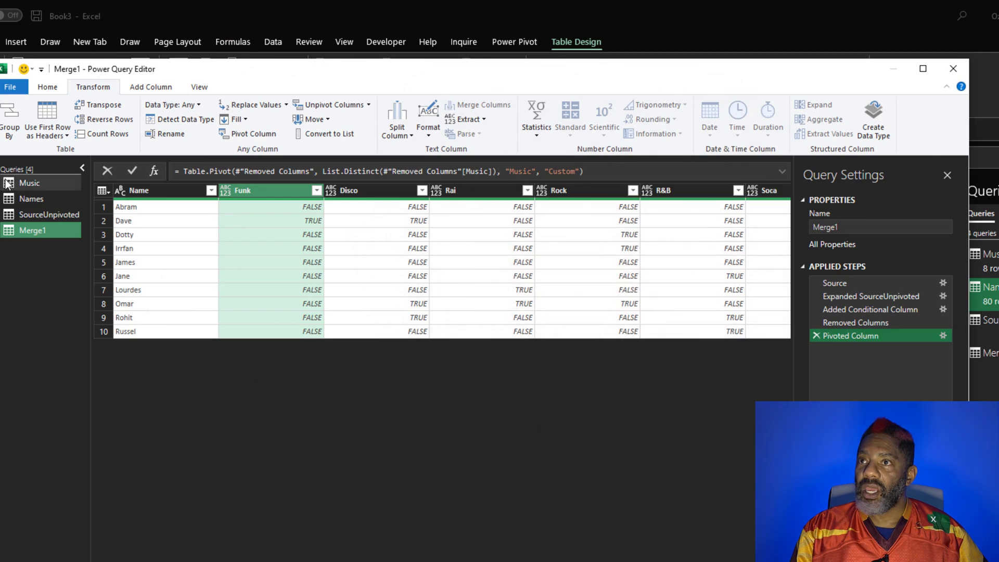
Close & Load the query to Excel and cut the loaded TRUE/FALSE table.
{"action": "left_click", "coordinate": [9, 87]}
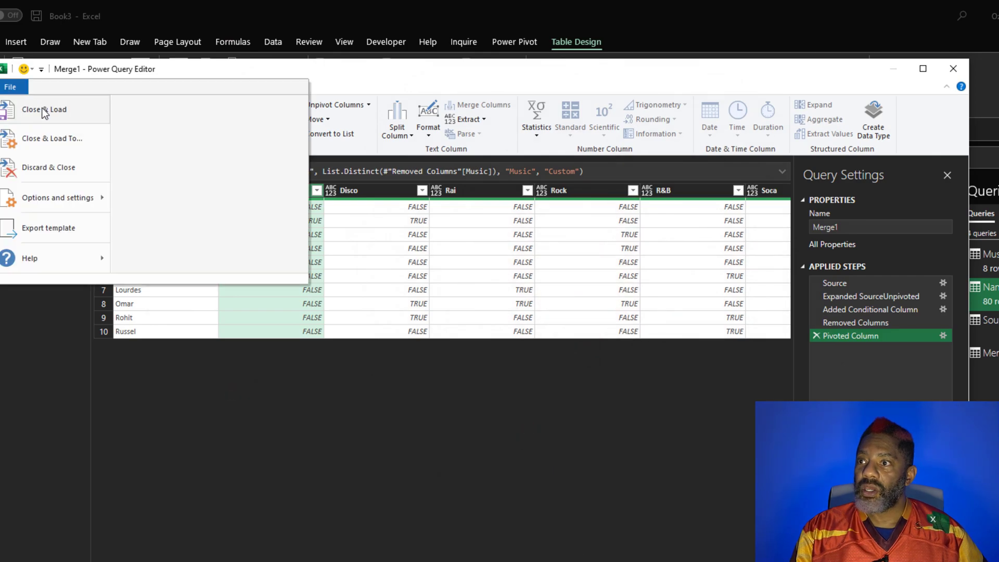
{"action": "left_click", "coordinate": [45, 108]}
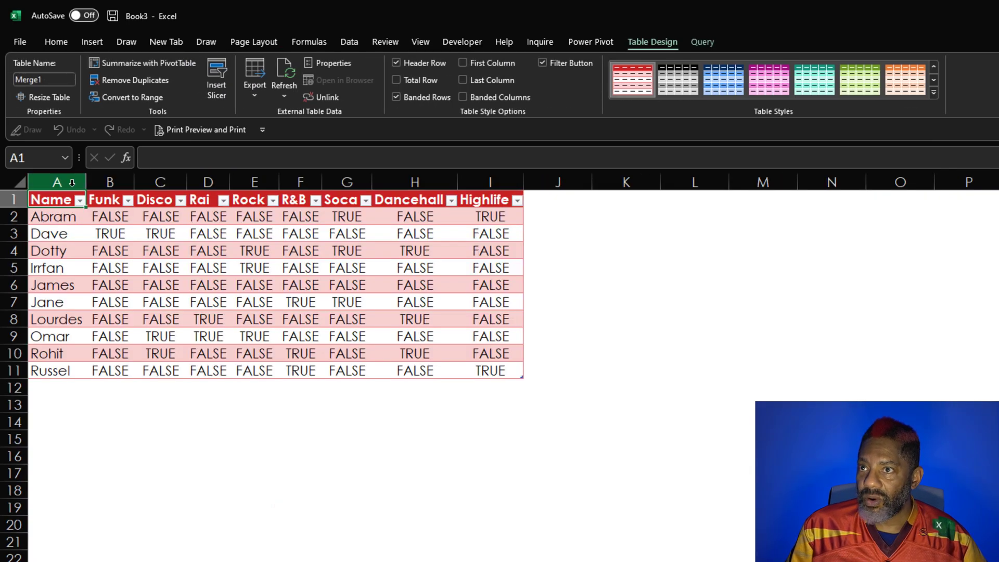
{"action": "left_click_drag", "start_coordinate": [63, 201], "coordinate": [487, 367]}
{"action": "right_click", "coordinate": [408, 281]}
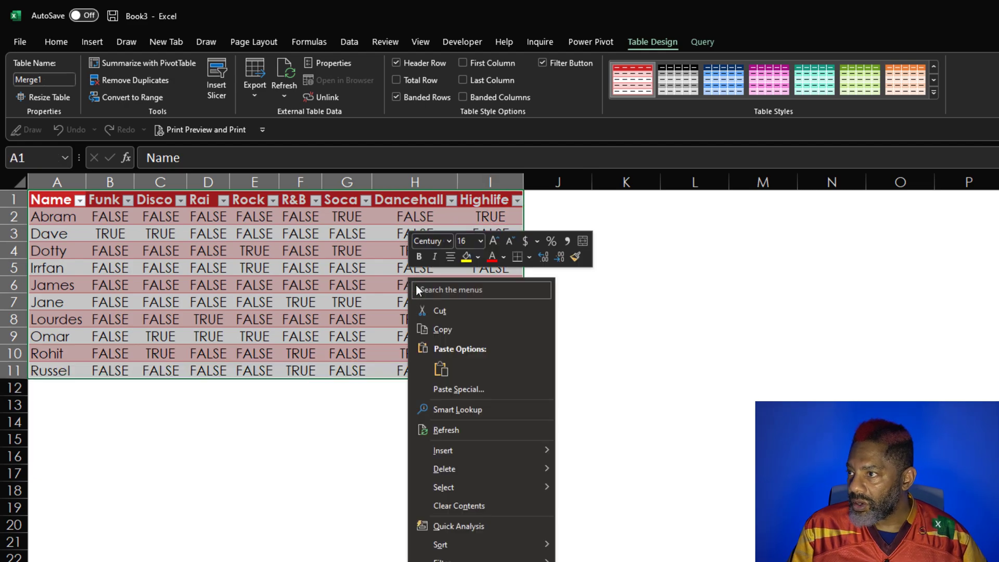
{"action": "left_click", "coordinate": [440, 310]}
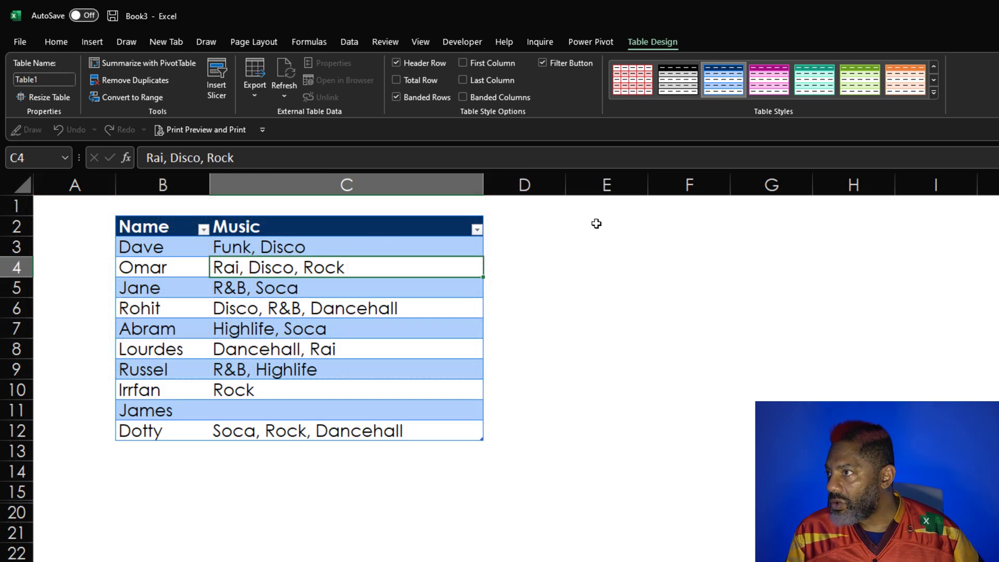
Paste the TRUE/FALSE table at E2 beside the Name/Music table.
{"action": "left_click", "coordinate": [594, 220]}
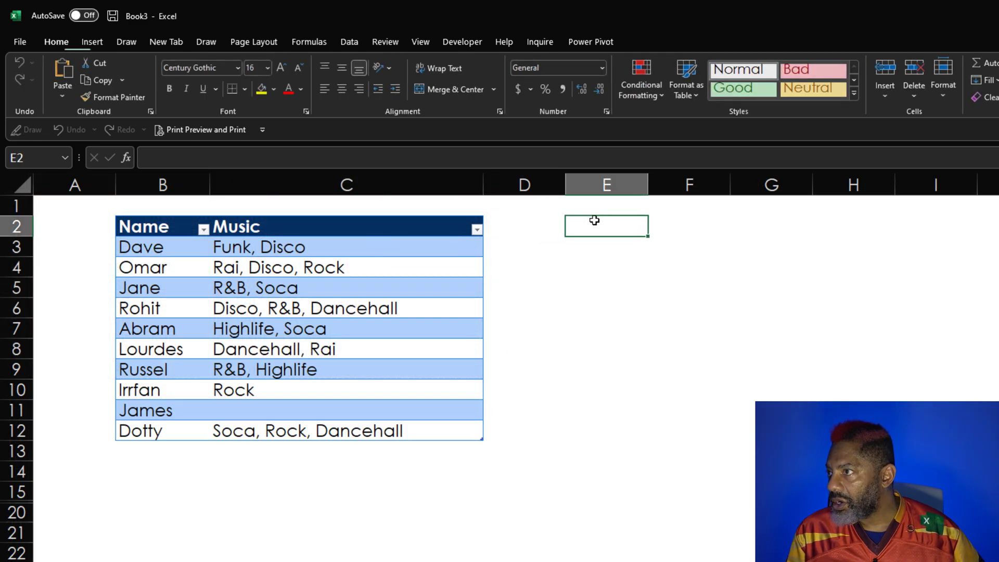
{"action": "right_click", "coordinate": [594, 220]}
{"action": "left_click", "coordinate": [627, 320]}
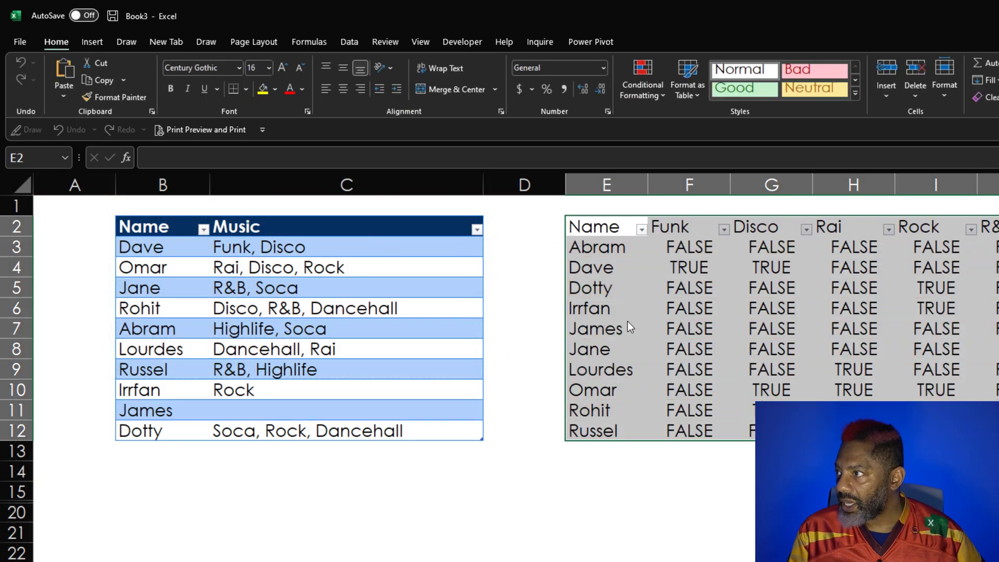
{"action": "scroll", "coordinate": [515, 313], "scroll_direction": "right", "scroll_amount": 5}
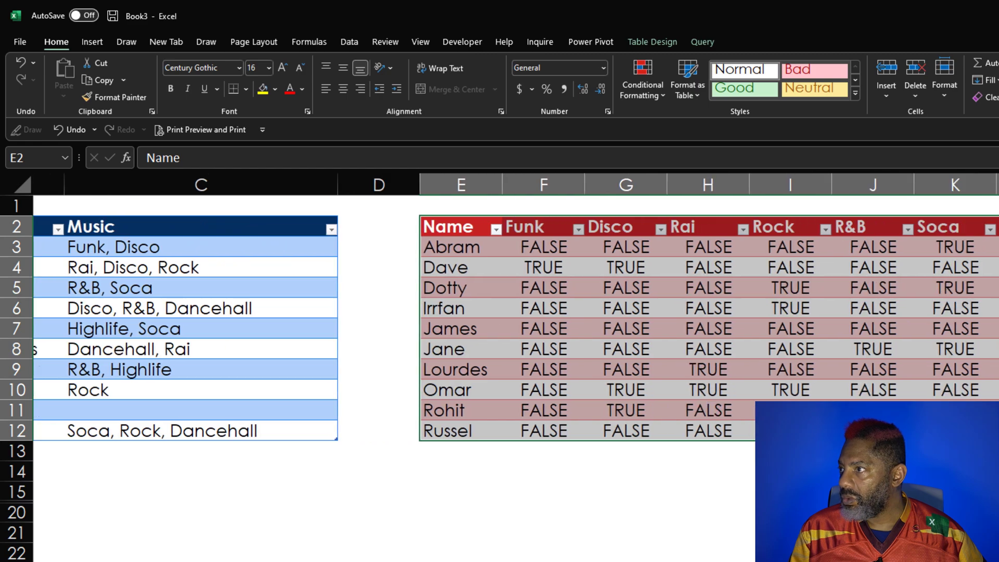
{"action": "scroll", "coordinate": [515, 312], "scroll_direction": "left", "scroll_amount": 4}
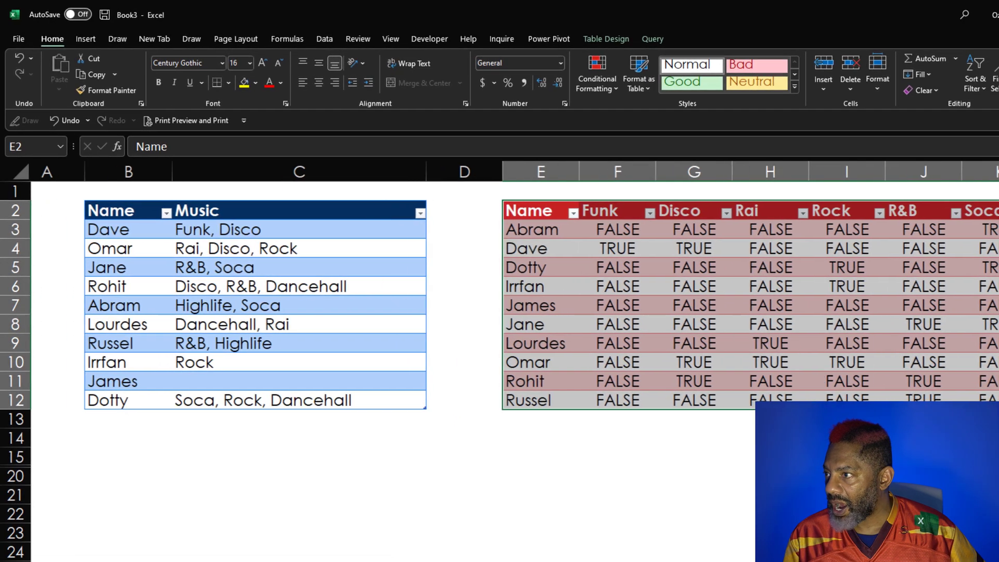
{"action": "scroll", "coordinate": [734, 497], "scroll_direction": "right", "scroll_amount": 2}
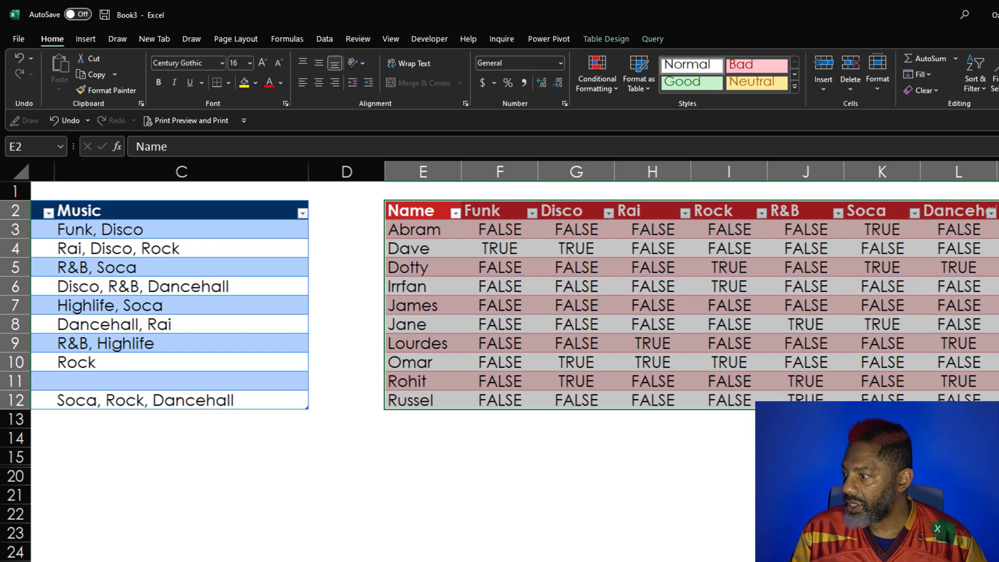
{"action": "scroll", "coordinate": [499, 312], "scroll_direction": "left", "scroll_amount": 2}
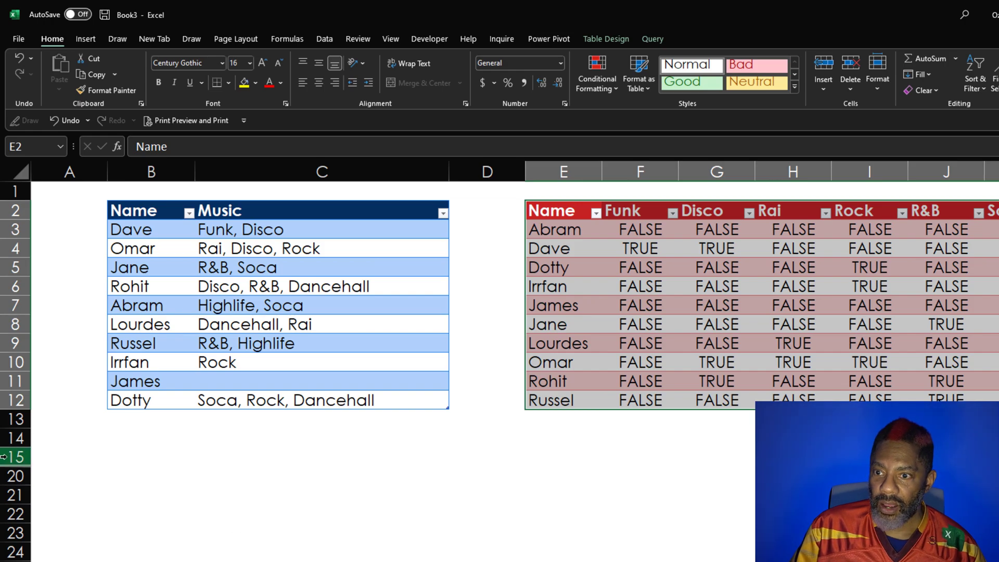
Unhide rows 16–19 and move the four new people's entries up below Dotty at B13.
{"action": "left_click_drag", "start_coordinate": [16, 457], "coordinate": [14, 481]}
{"action": "right_click", "coordinate": [14, 483]}
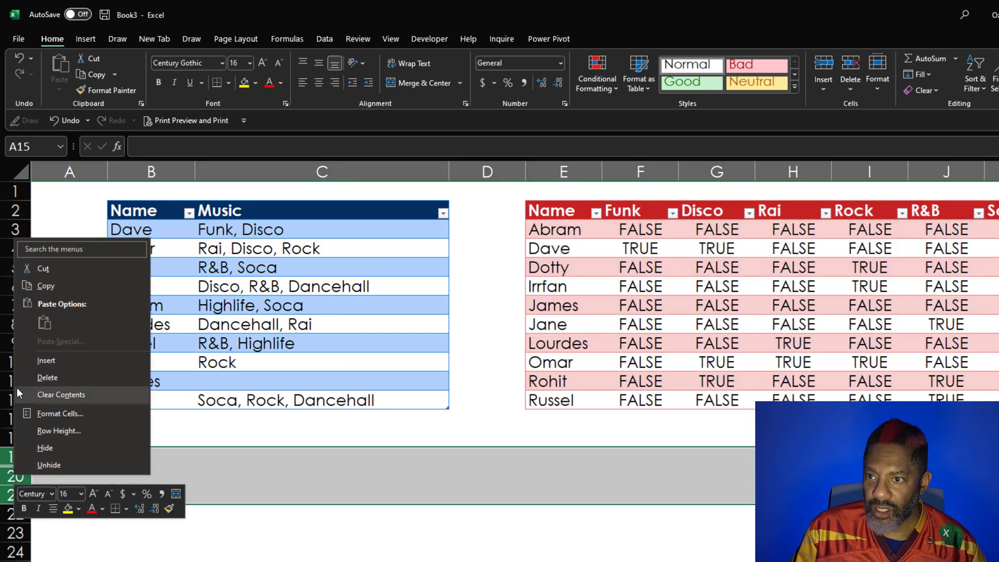
{"action": "left_click", "coordinate": [48, 465]}
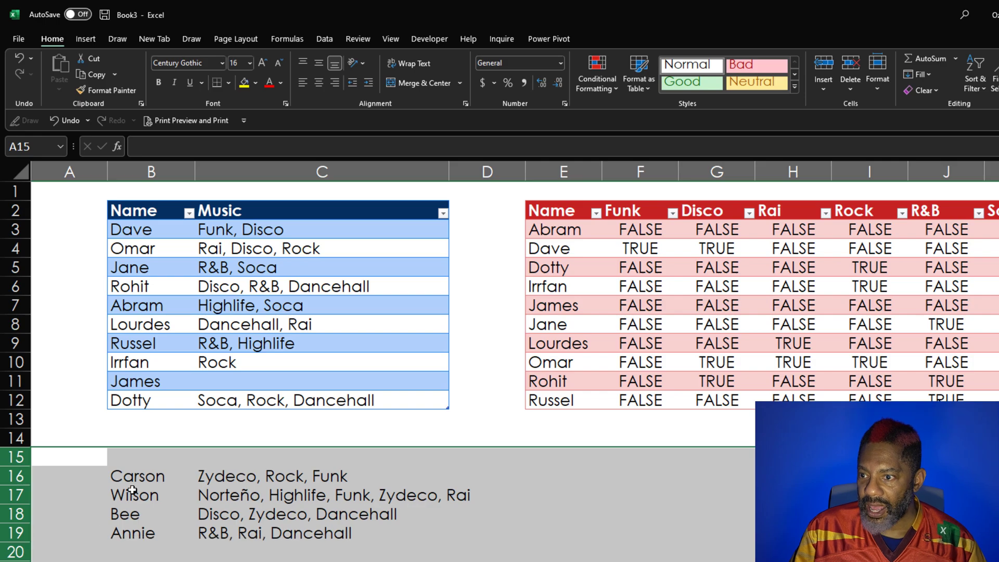
{"action": "left_click", "coordinate": [134, 475]}
{"action": "left_click_drag", "start_coordinate": [140, 475], "coordinate": [333, 532]}
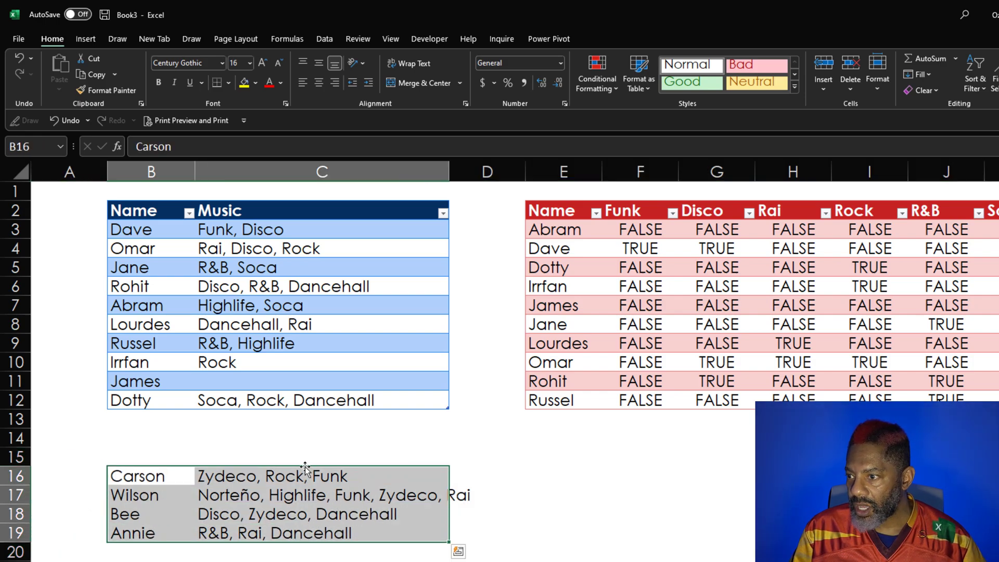
{"action": "left_click_drag", "start_coordinate": [306, 469], "coordinate": [314, 412]}
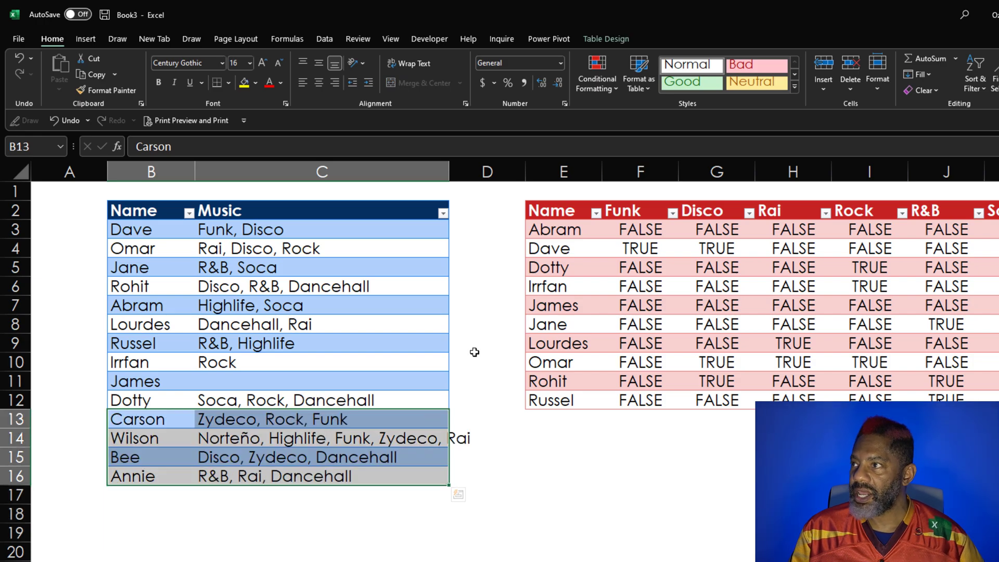
Autofit column C to fit the longest music list.
{"action": "double_click", "coordinate": [452, 165]}
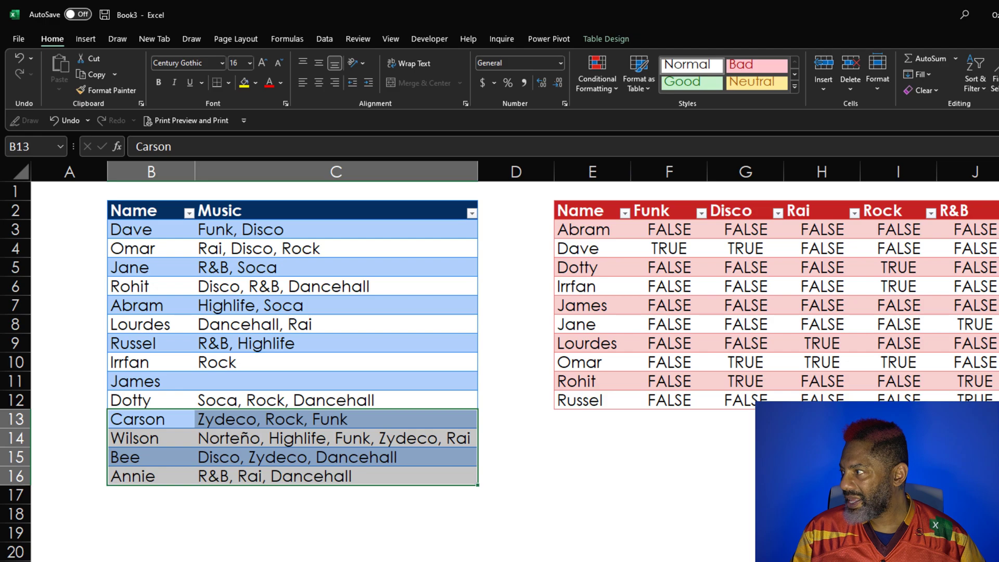
{"action": "scroll", "coordinate": [538, 517], "scroll_direction": "right", "scroll_amount": 1}
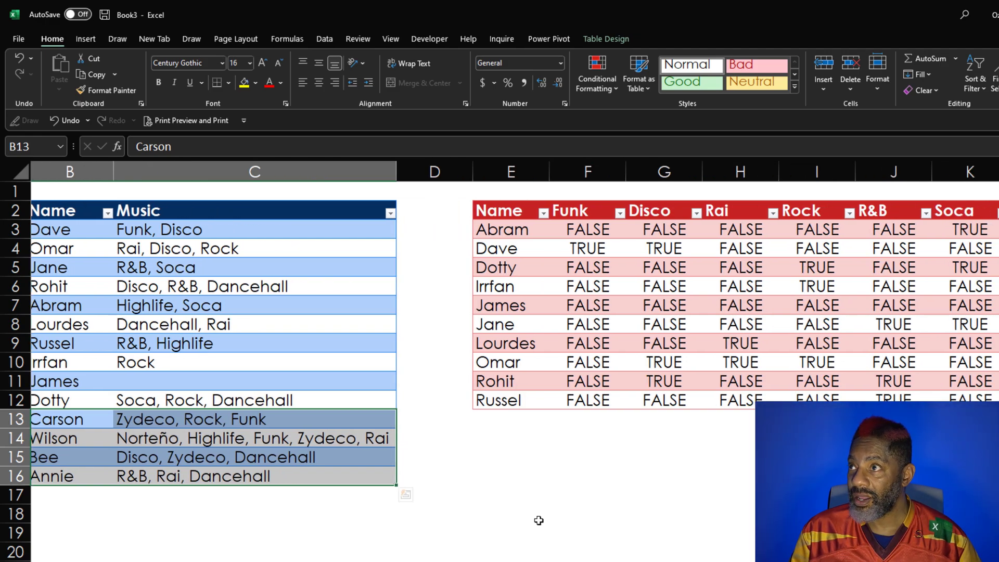
{"action": "left_click", "coordinate": [538, 520]}
Refresh all queries with Ctrl+Alt+F5 to pull in the four new people.
{"action": "left_click", "coordinate": [327, 38]}
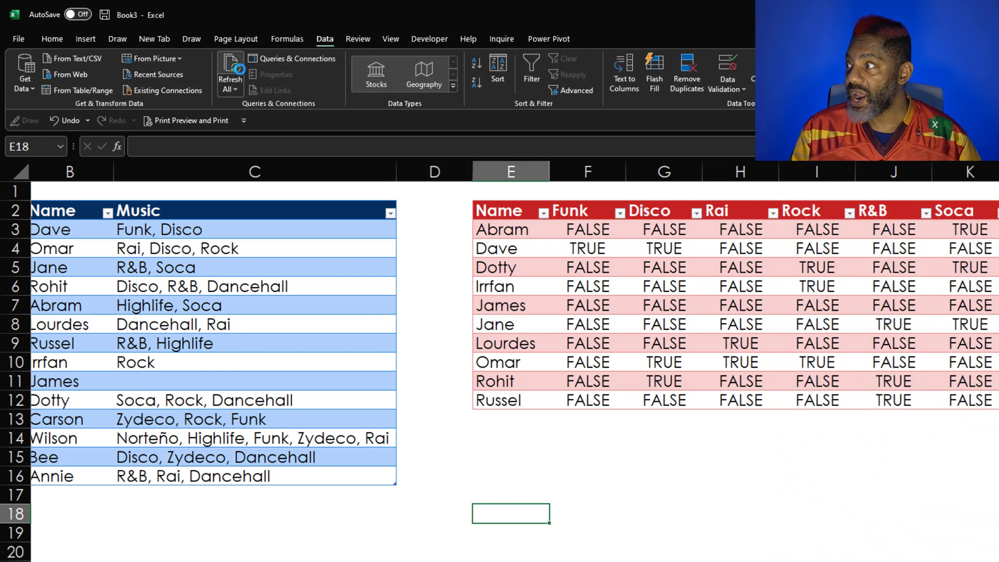
{"action": "key", "text": "ctrl+alt+F5"}
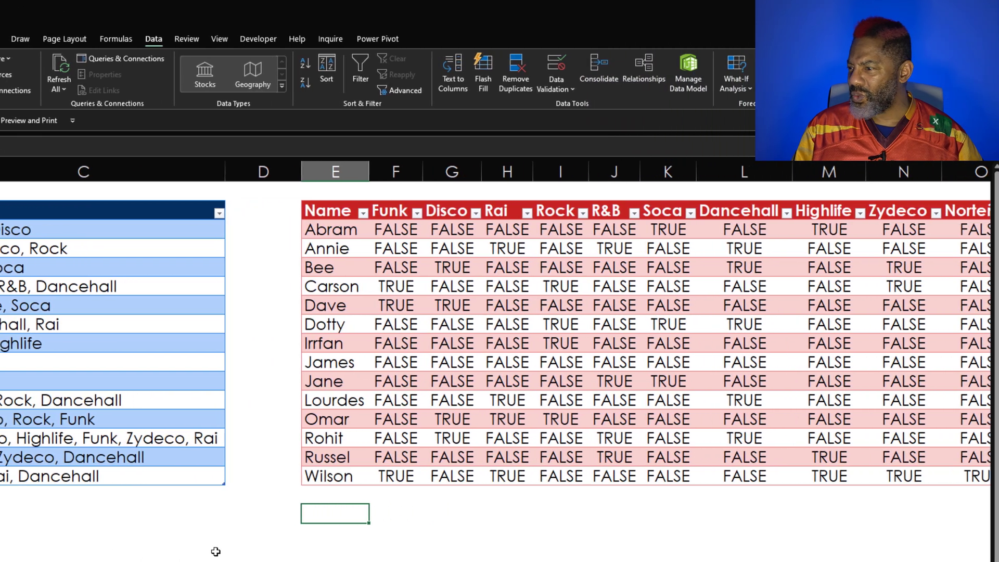
{"action": "scroll", "coordinate": [499, 338], "scroll_direction": "right", "scroll_amount": 3}
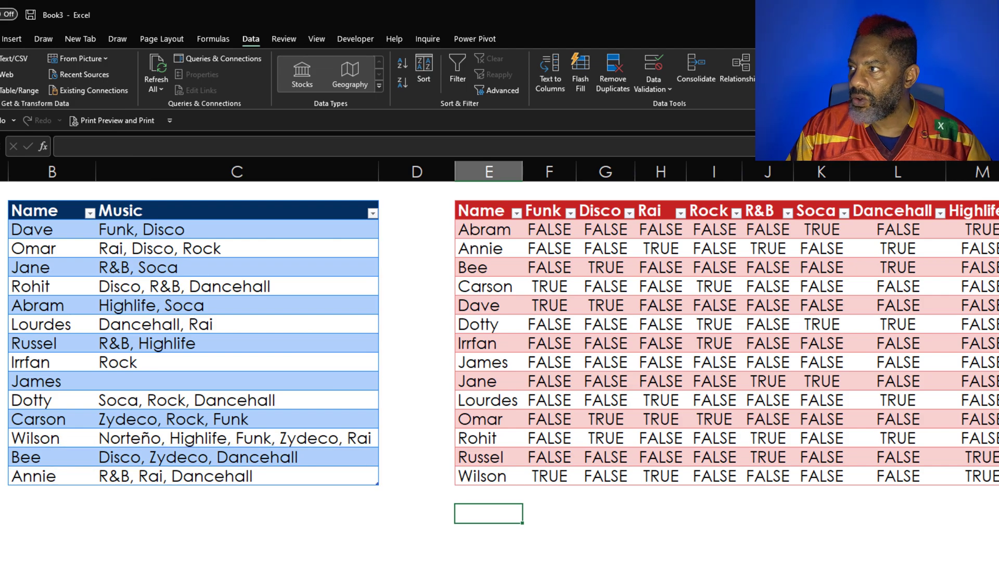
{"action": "scroll", "coordinate": [500, 344], "scroll_direction": "right", "scroll_amount": 3}
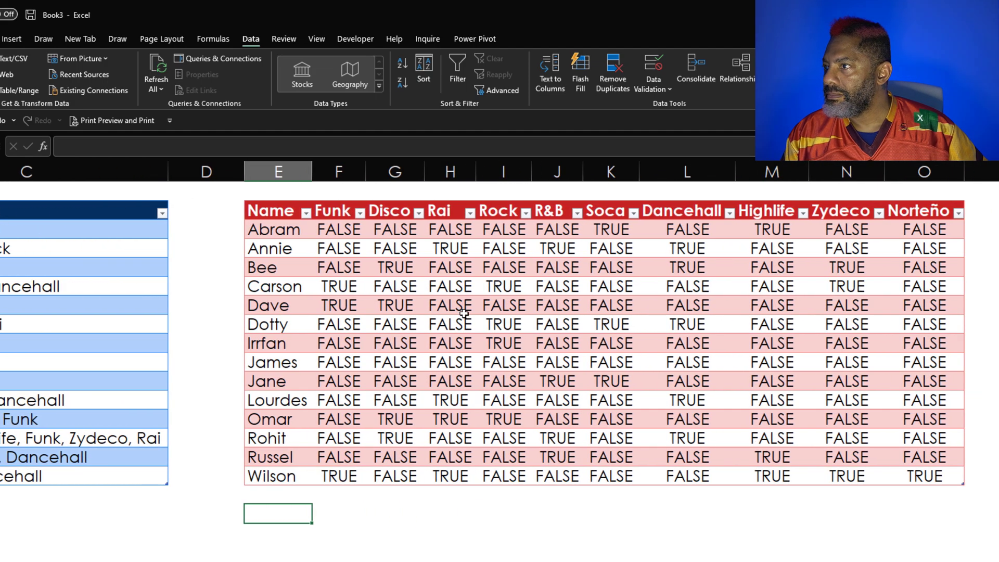
Check Bee's Disco, Dancehall and Zydeco values in the refreshed table.
{"action": "left_click", "coordinate": [385, 265]}
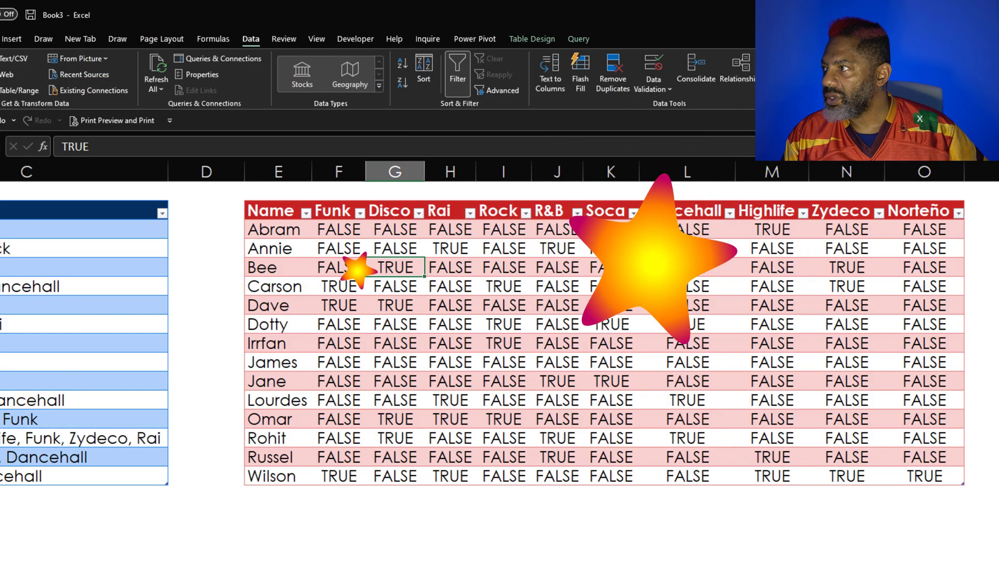
{"action": "left_click", "coordinate": [677, 266]}
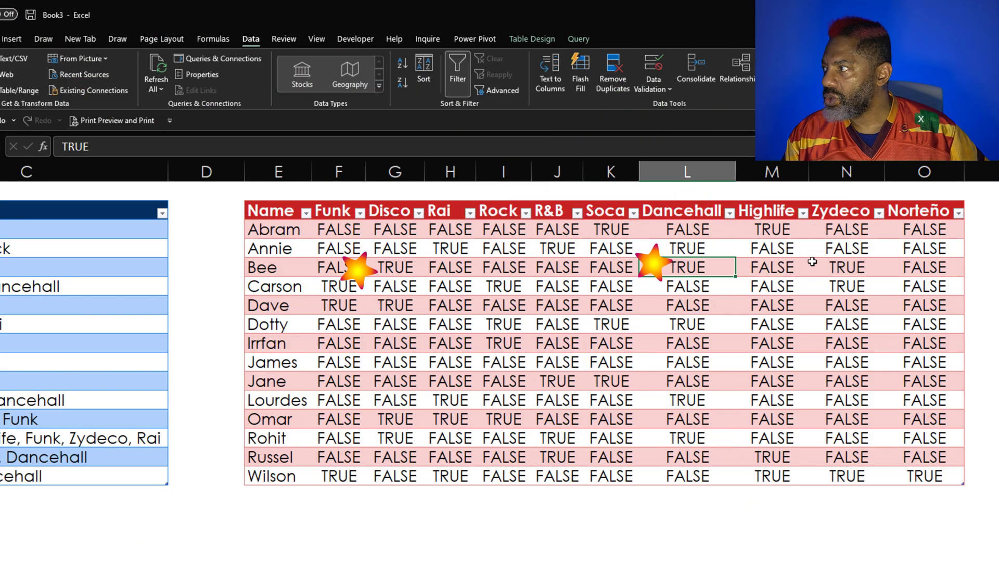
{"action": "left_click", "coordinate": [842, 267]}
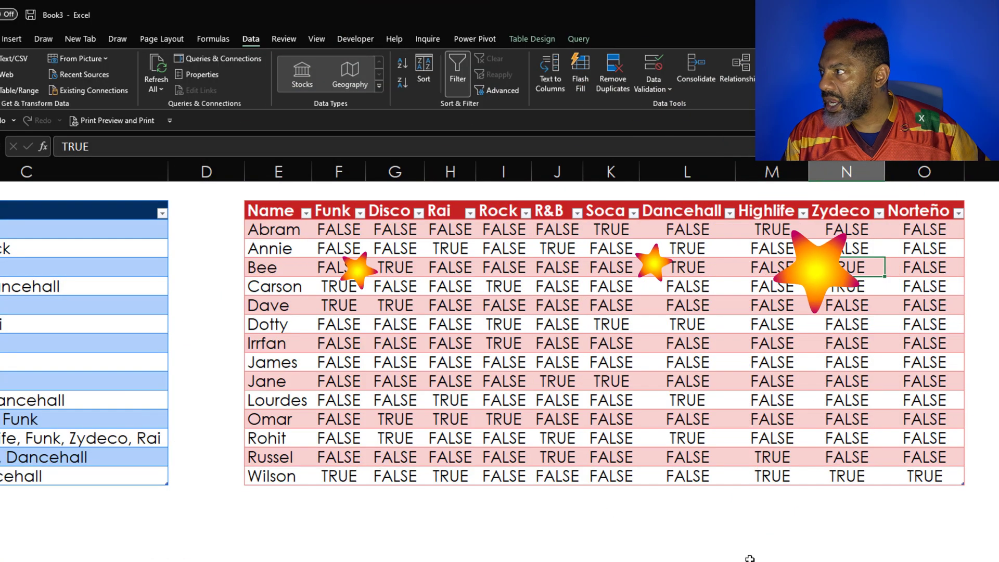